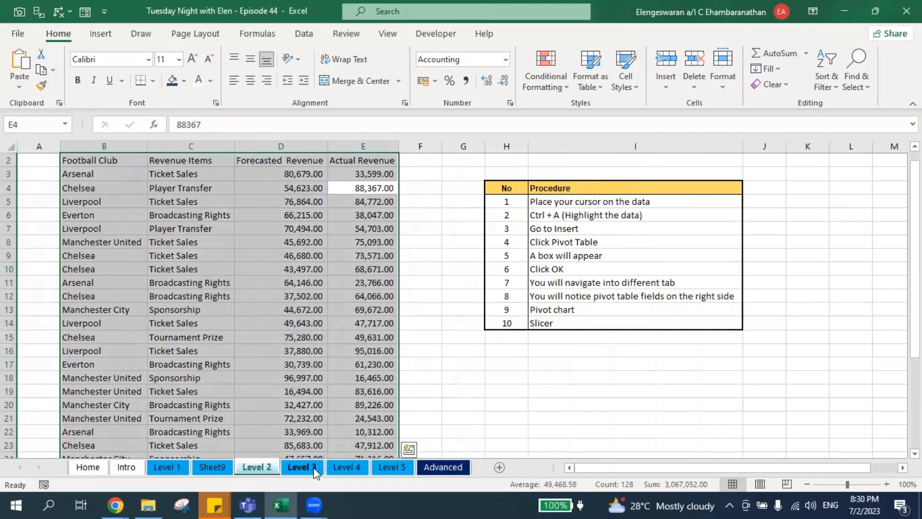
On the Level 3 sheet, select the entire club revenue table with Ctrl+A.
click(302, 466)
click(244, 267)
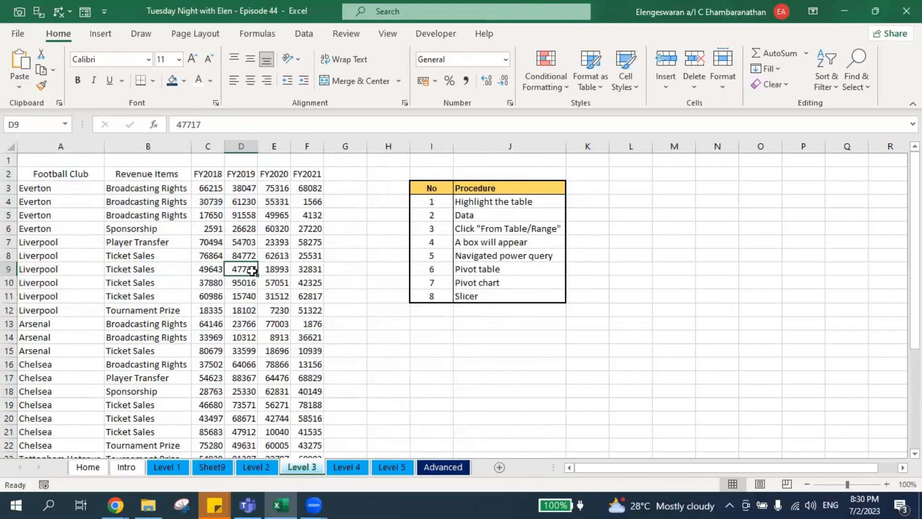
key(ctrl+a)
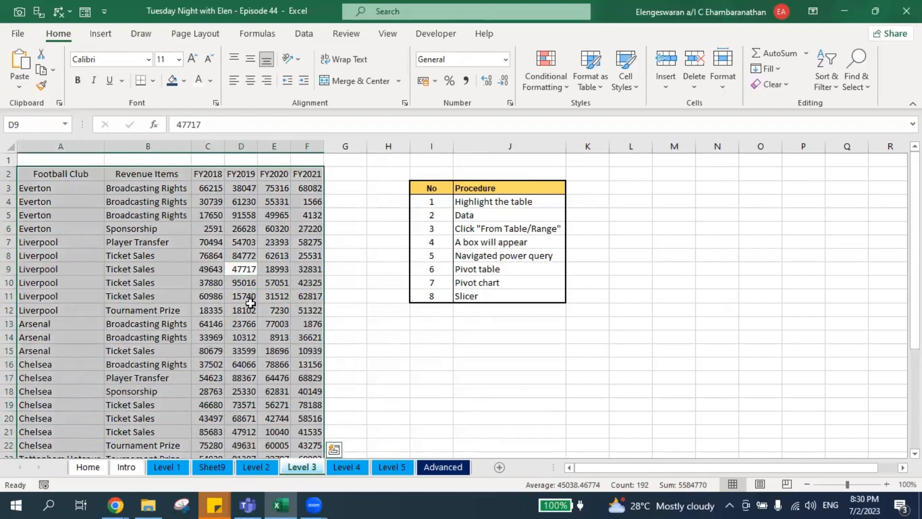
click(301, 36)
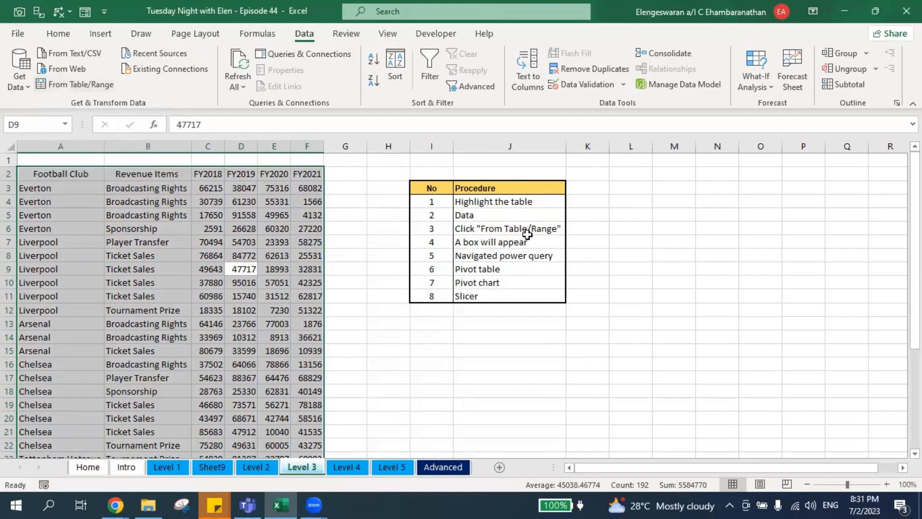
Convert range A2:F33, with headers, into Table1 and load it into Power Query.
click(70, 85)
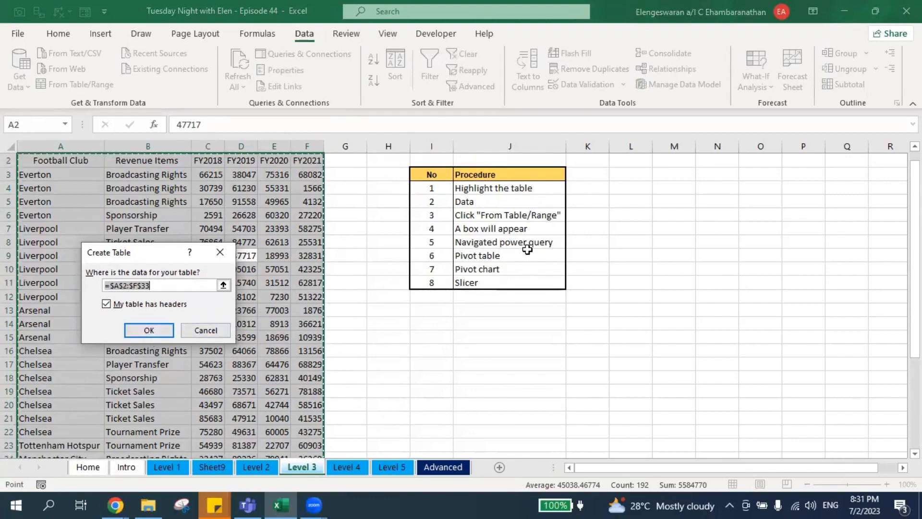
click(139, 330)
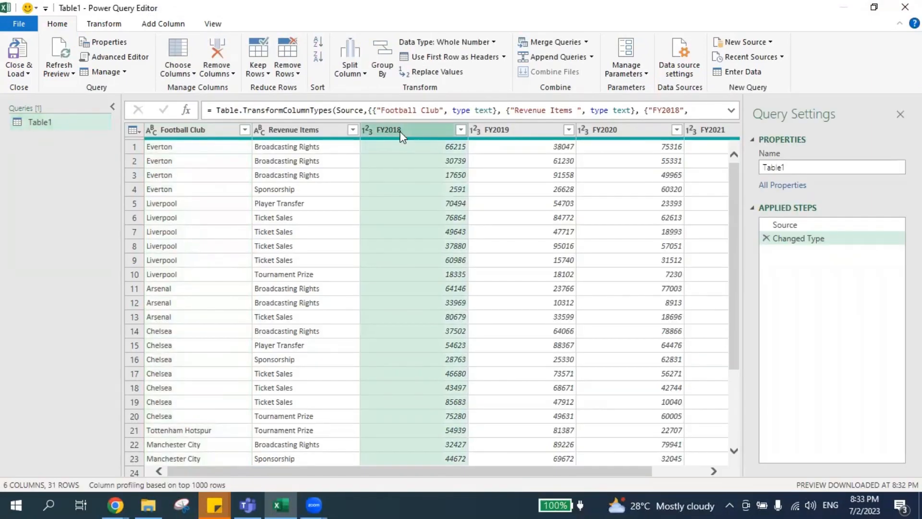
Select the FY2018 through FY2021 columns together and check they are whole numbers.
drag(591, 471, 646, 480)
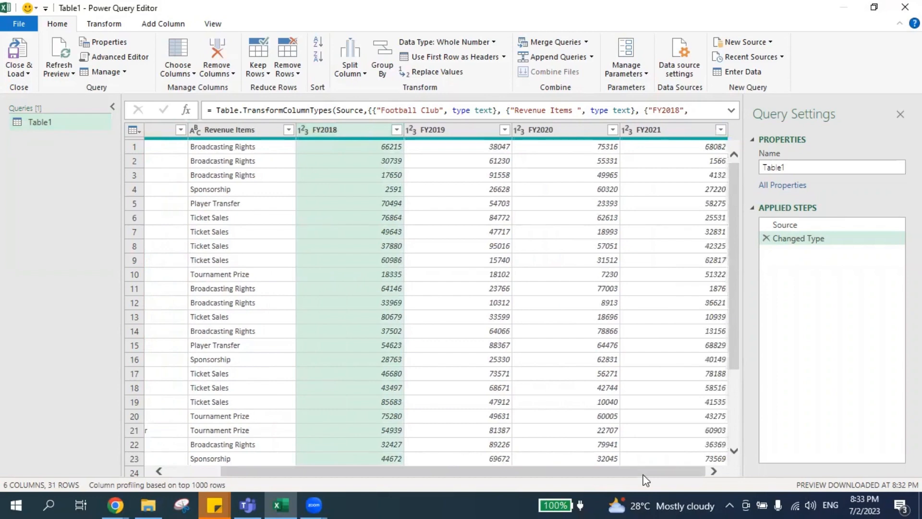
shift+click(651, 130)
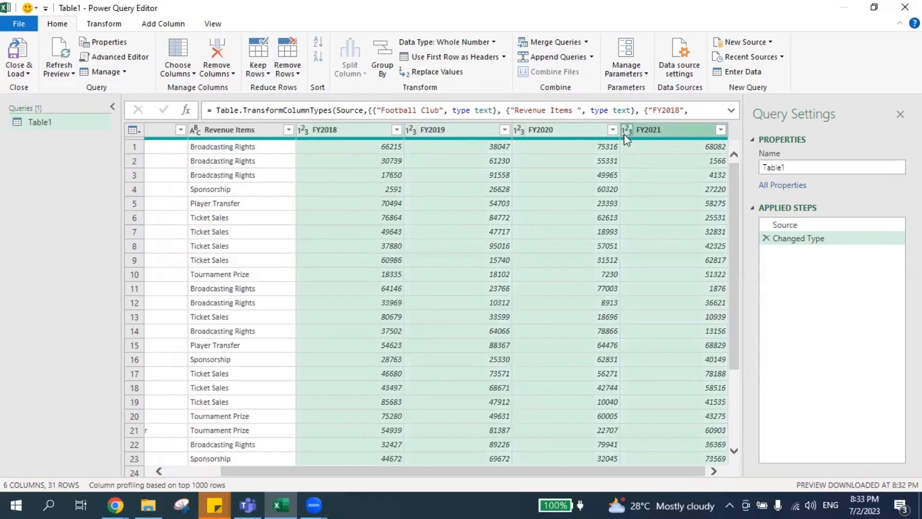
click(363, 127)
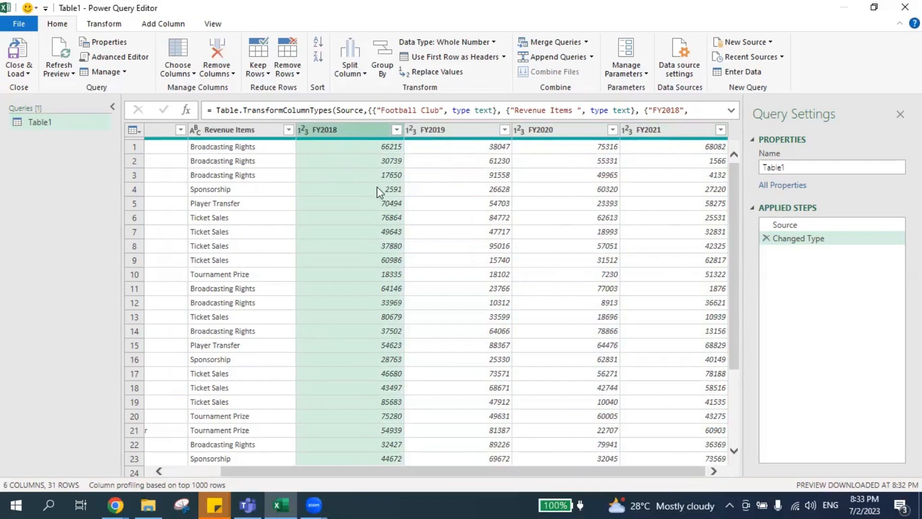
shift+click(630, 131)
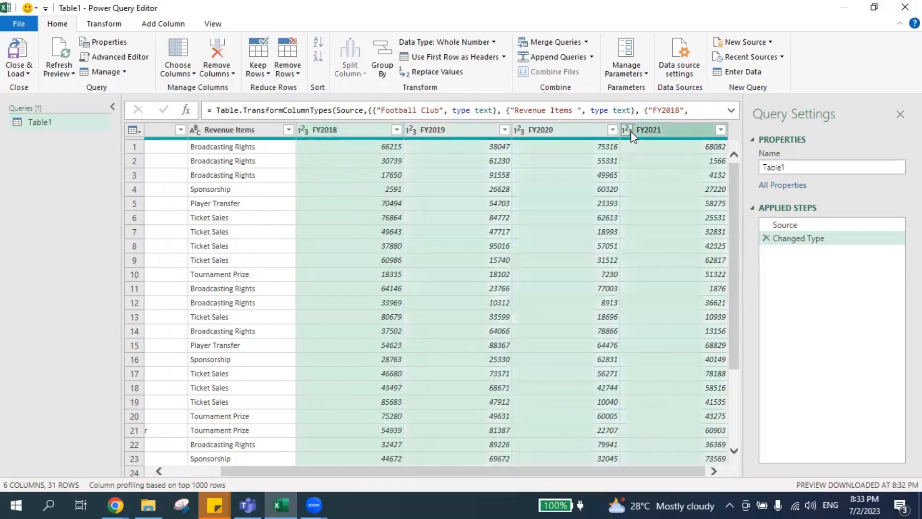
click(629, 130)
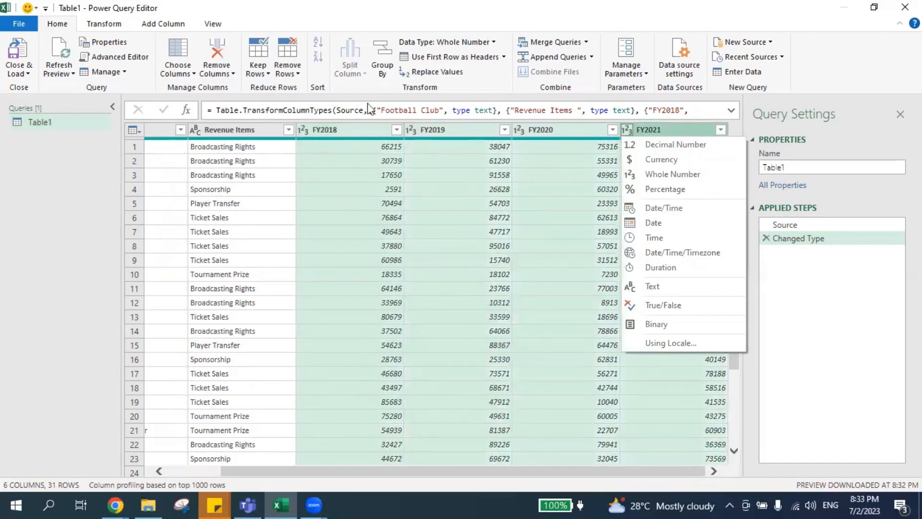
click(101, 26)
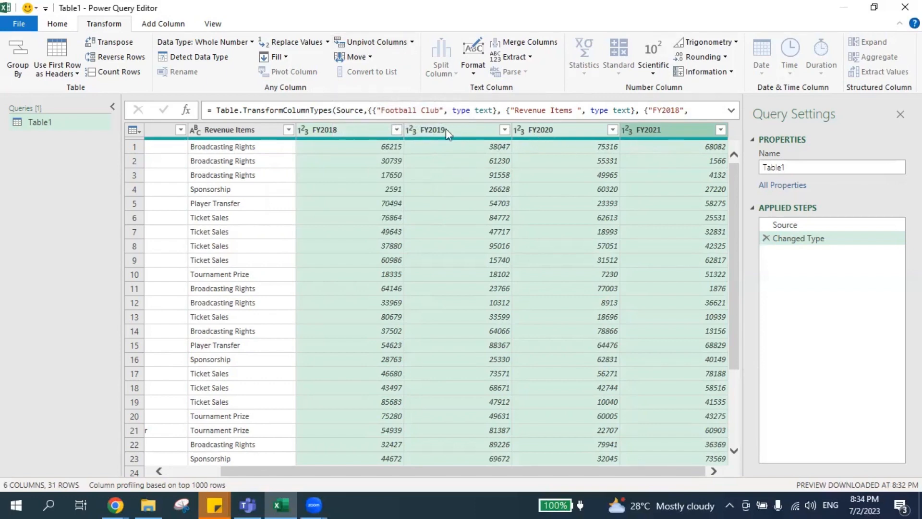
Unpivot the year columns, renaming Attribute to FY and Value to Currency.
click(382, 44)
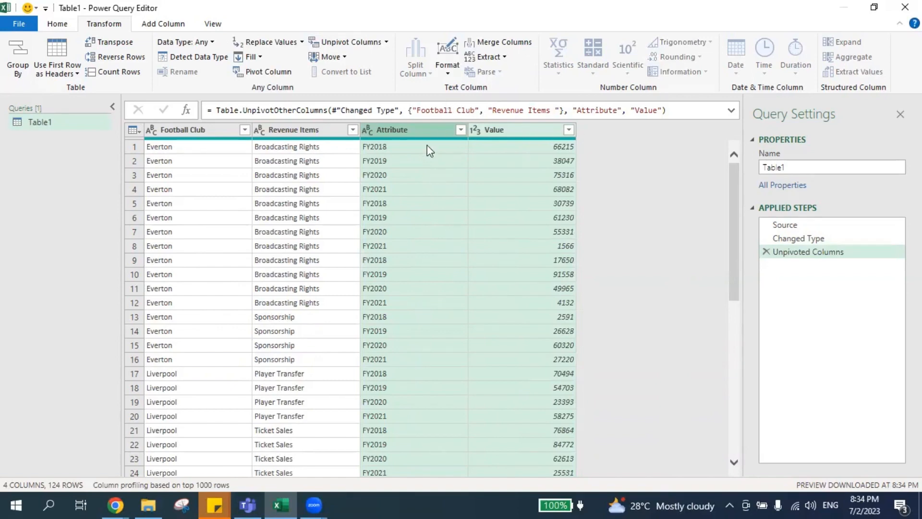
double_click(397, 130)
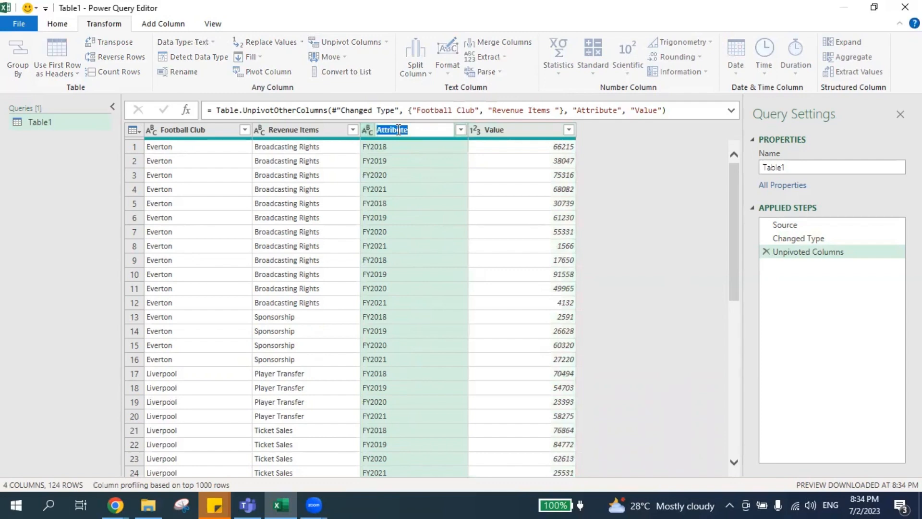
text(FY)
key(Return)
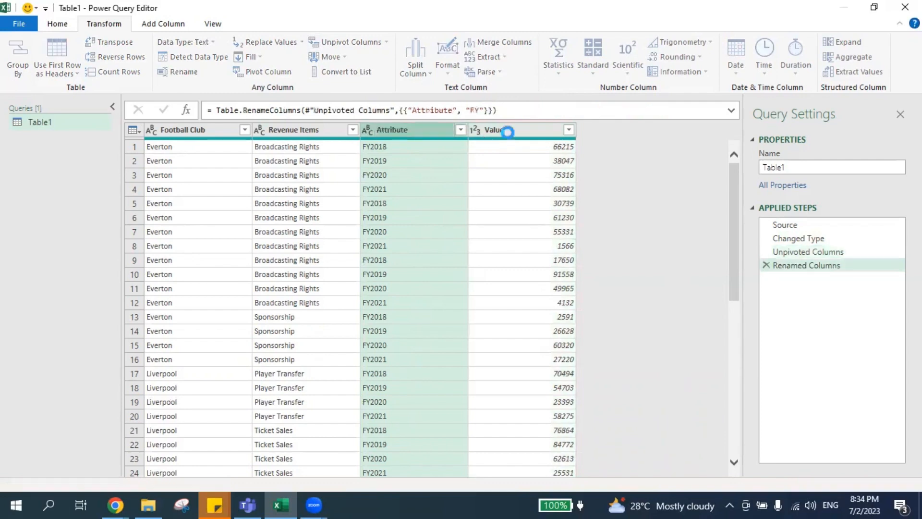
click(508, 132)
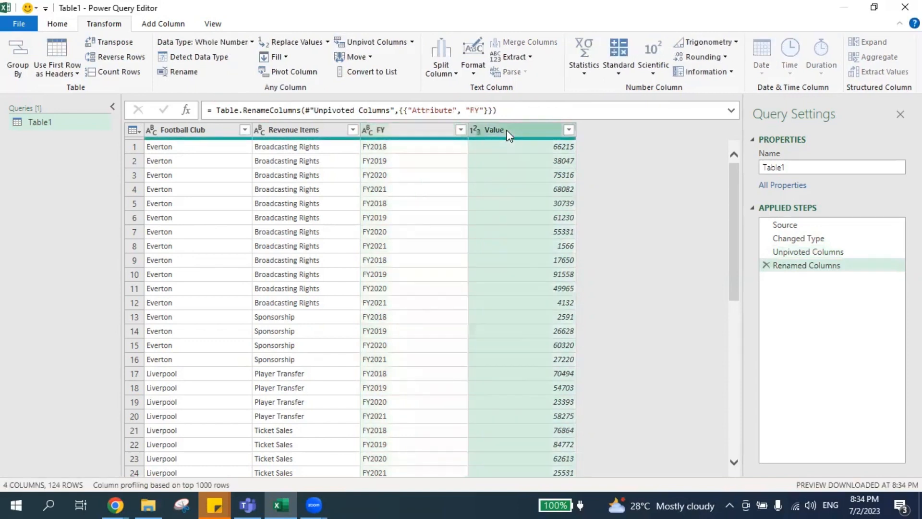
double_click(508, 131)
text(C)
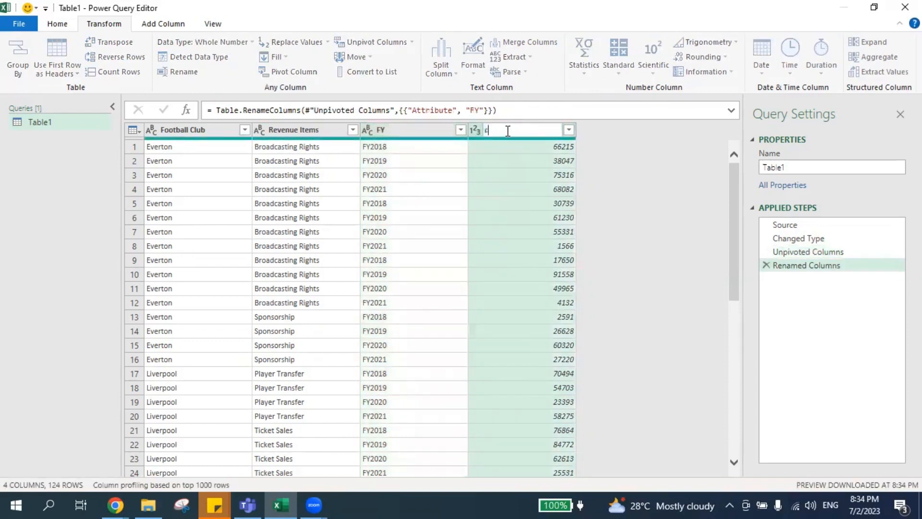
text(urrency)
click(59, 25)
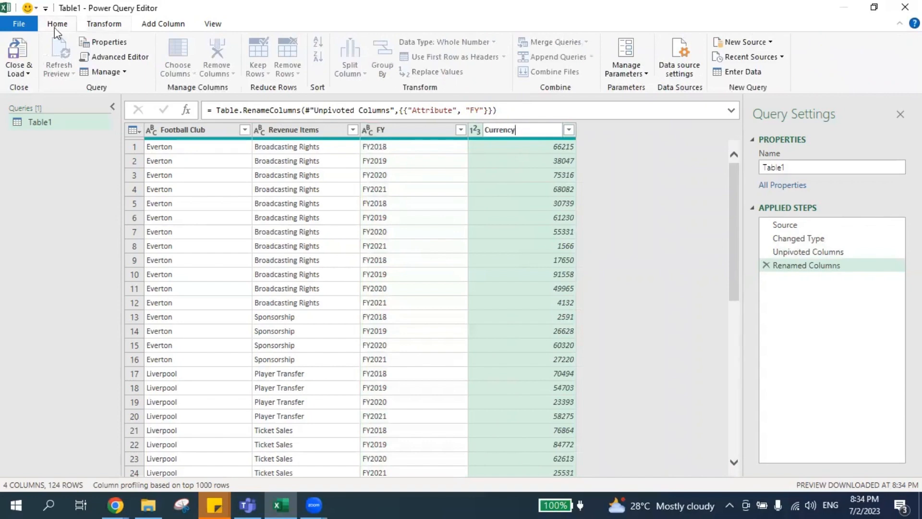
Close & Load the query to a new Table1 sheet and select all its 124 rows.
click(19, 56)
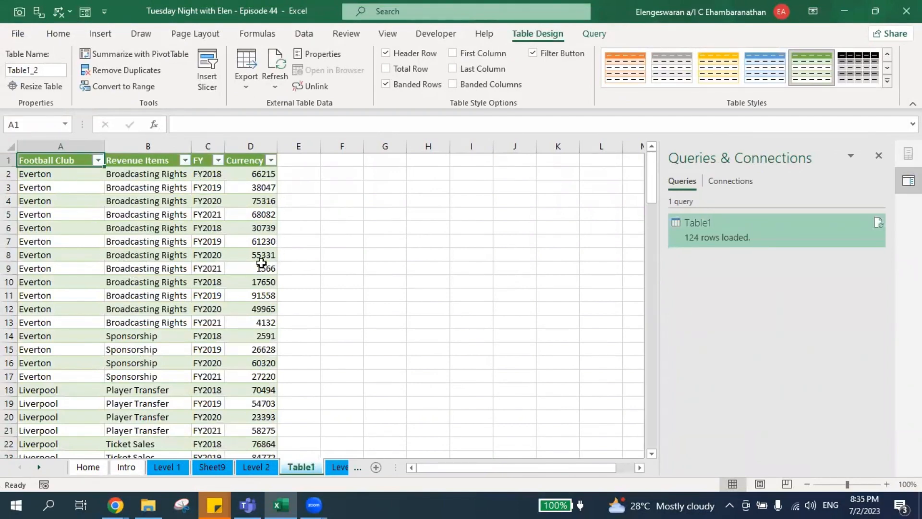
click(207, 265)
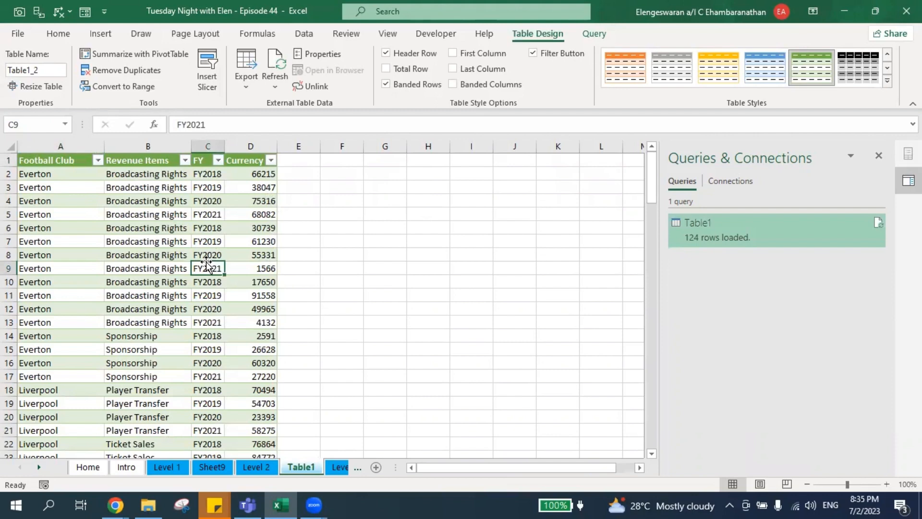
click(114, 201)
key(ctrl+a)
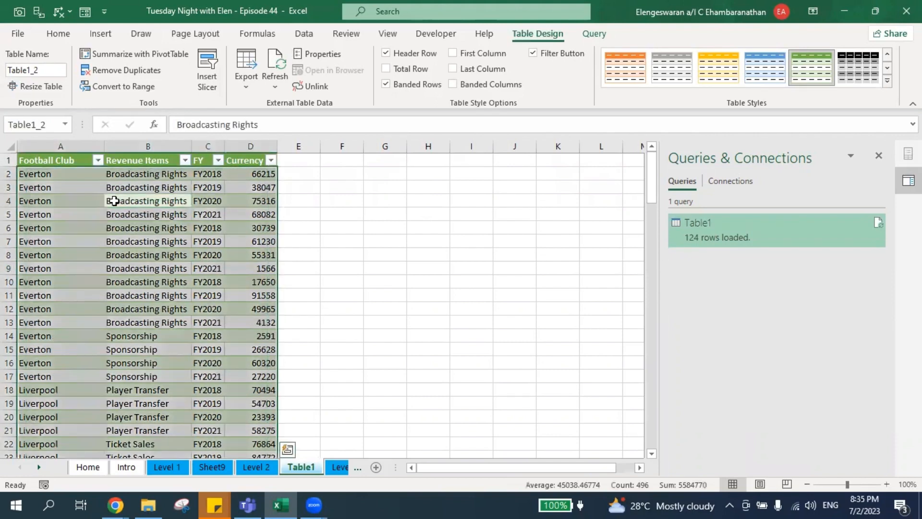
Insert a PivotTable from Table1_2 at cell G2 on the same sheet.
click(100, 34)
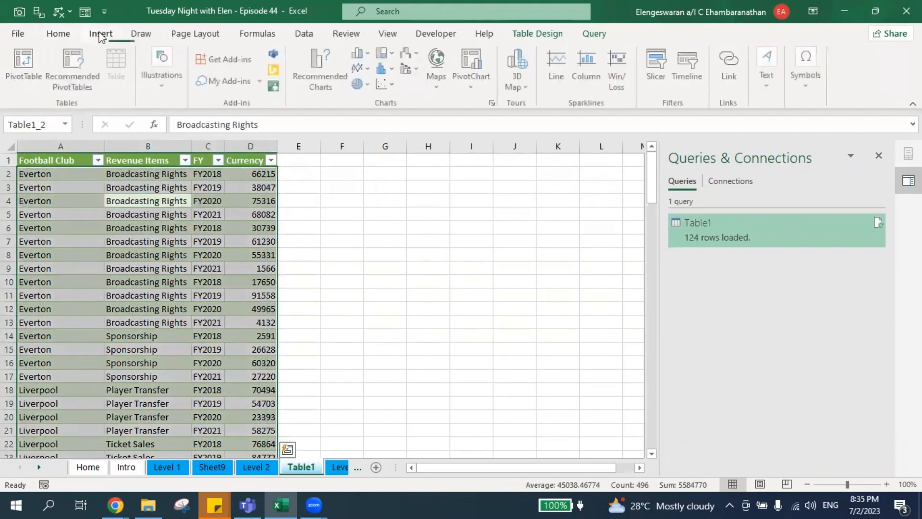
click(25, 57)
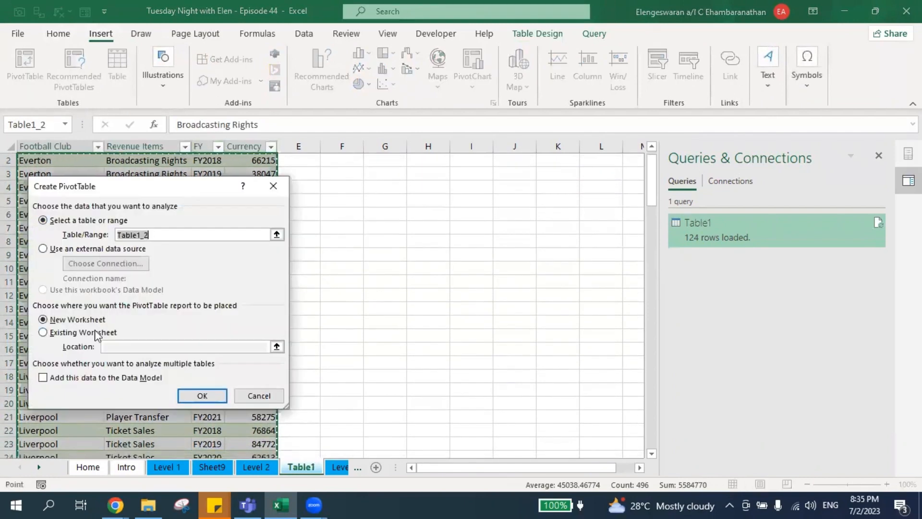
click(95, 331)
click(277, 346)
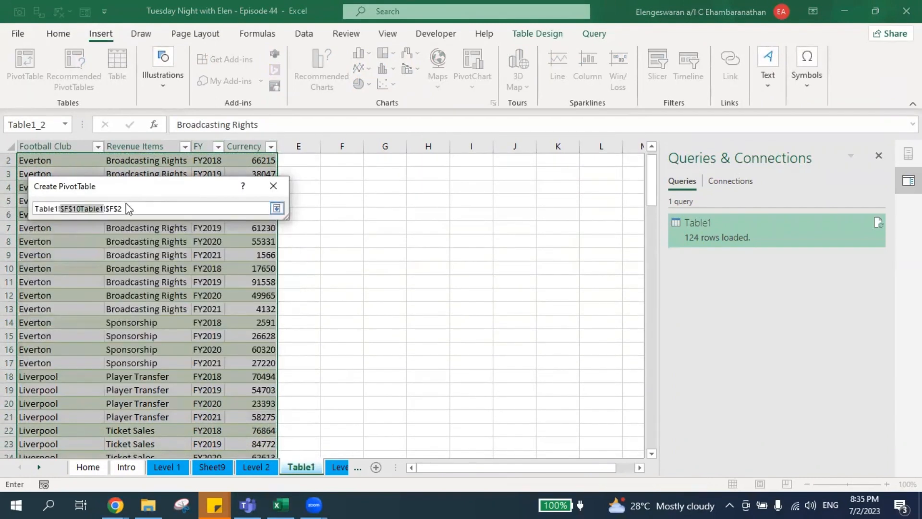
key(BackSpace)
key(BackSpace)
key(BackSpace)
key(BackSpace)
key(BackSpace)
key(BackSpace)
key(BackSpace)
key(BackSpace)
key(BackSpace)
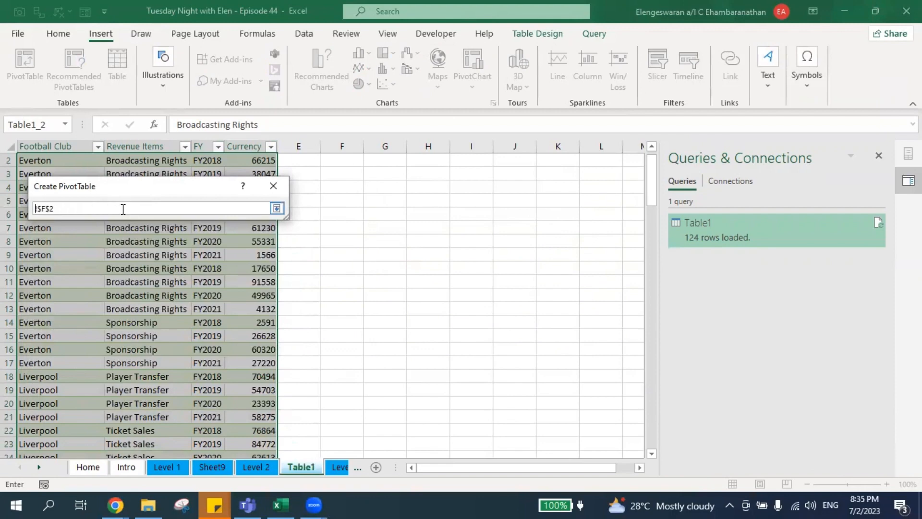
click(386, 160)
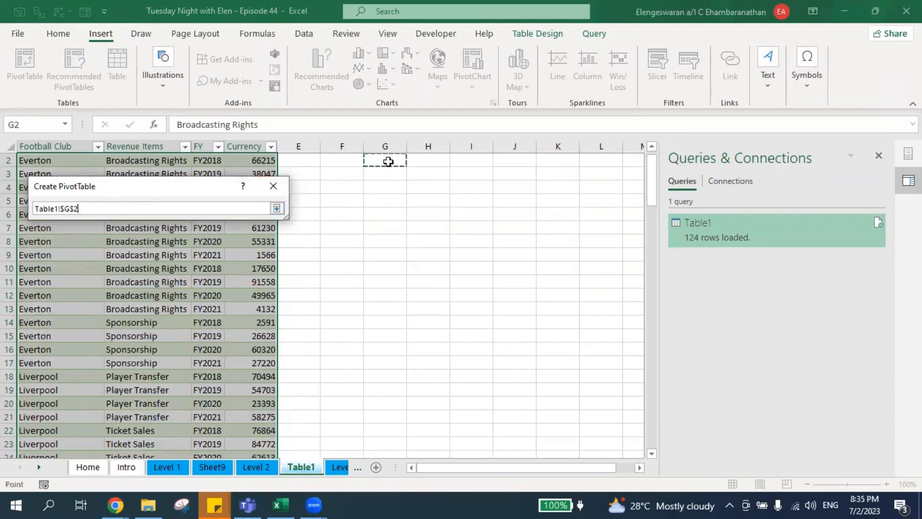
click(277, 209)
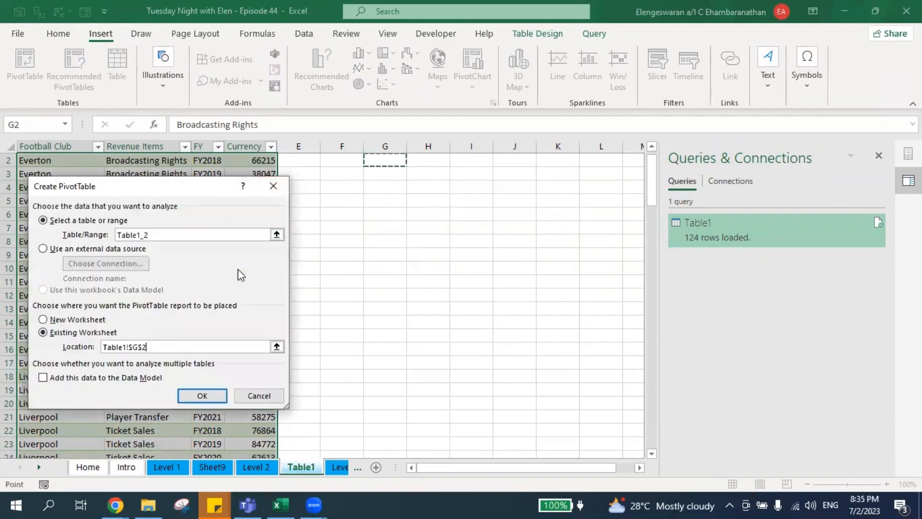
click(202, 396)
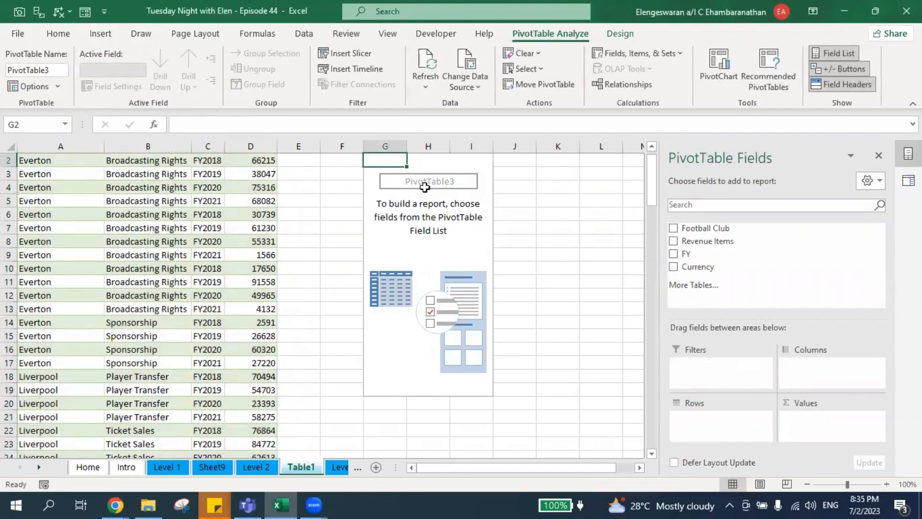
Place Football Club in Rows, Sum of Currency in Values, FY in Filters, and select the totals.
drag(692, 228, 721, 429)
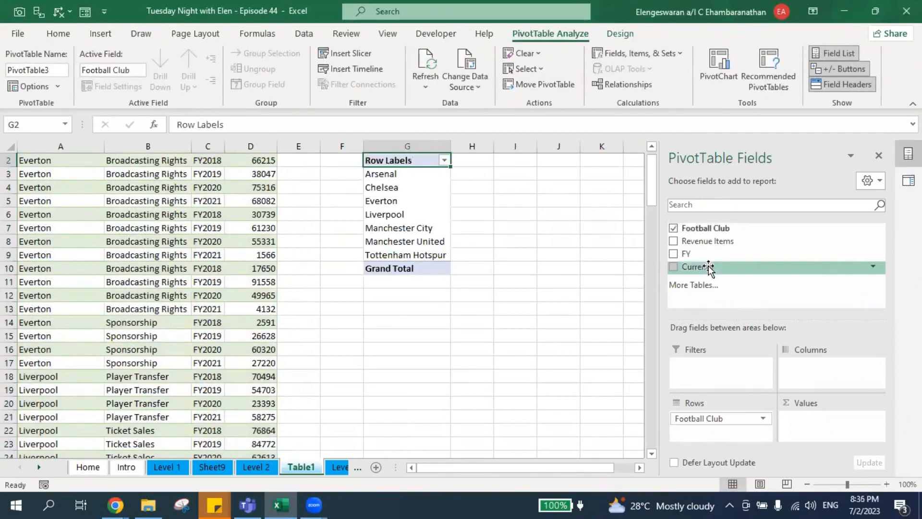
drag(709, 267, 820, 425)
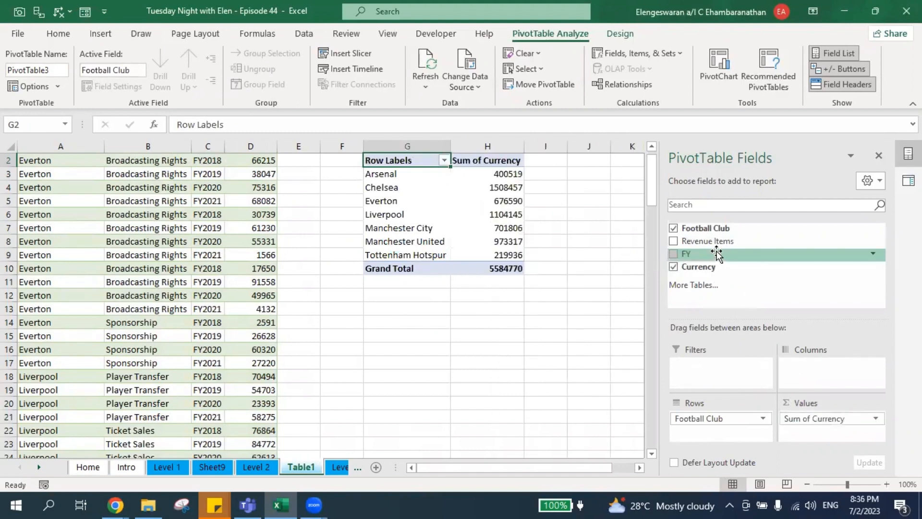
drag(717, 253, 715, 367)
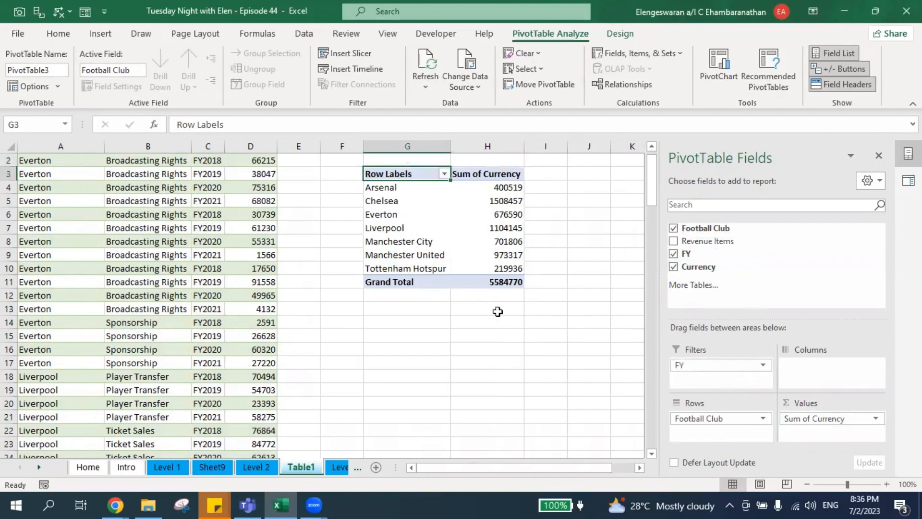
key(Down)
key(Right)
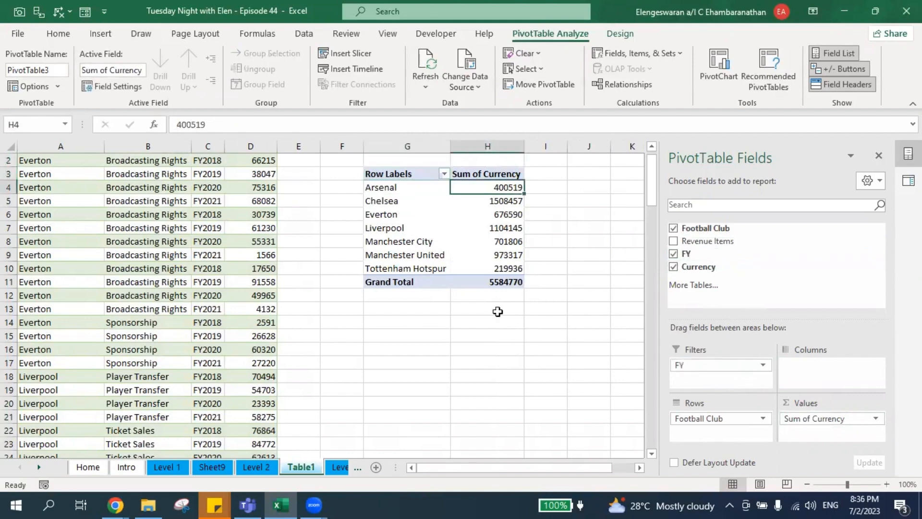
key(ctrl+shift+Down)
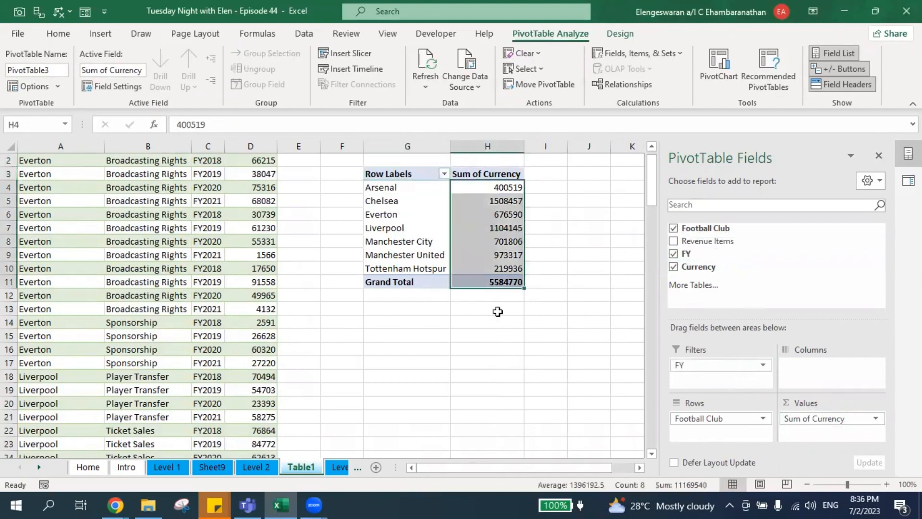
Format the club totals as Accounting with symbol None and 0 decimal places.
right_click(472, 186)
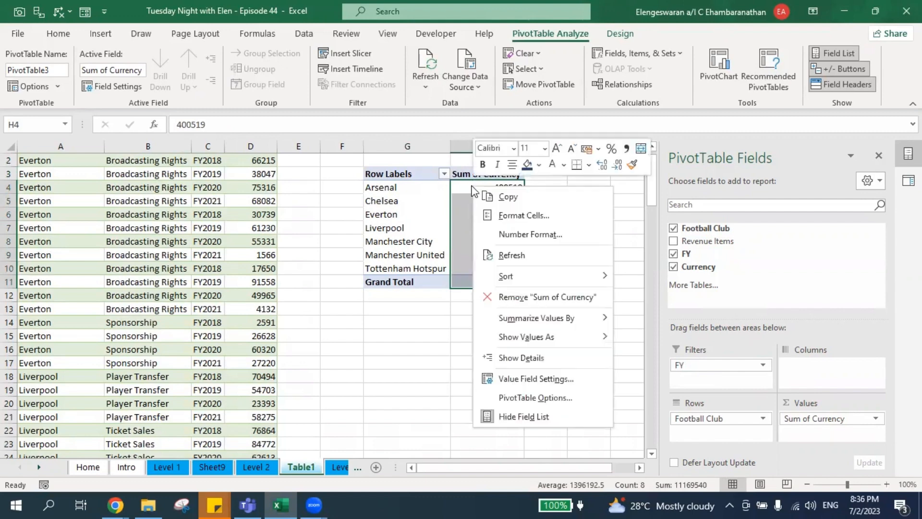
click(501, 217)
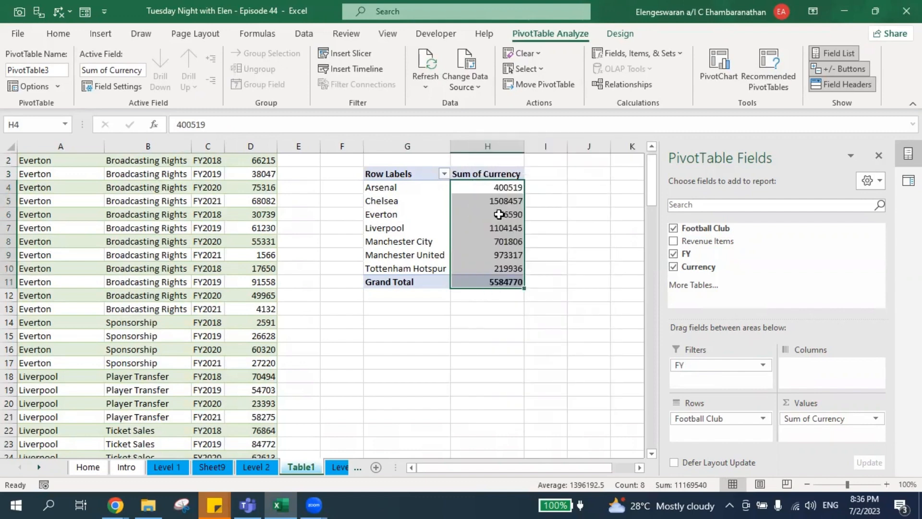
click(357, 132)
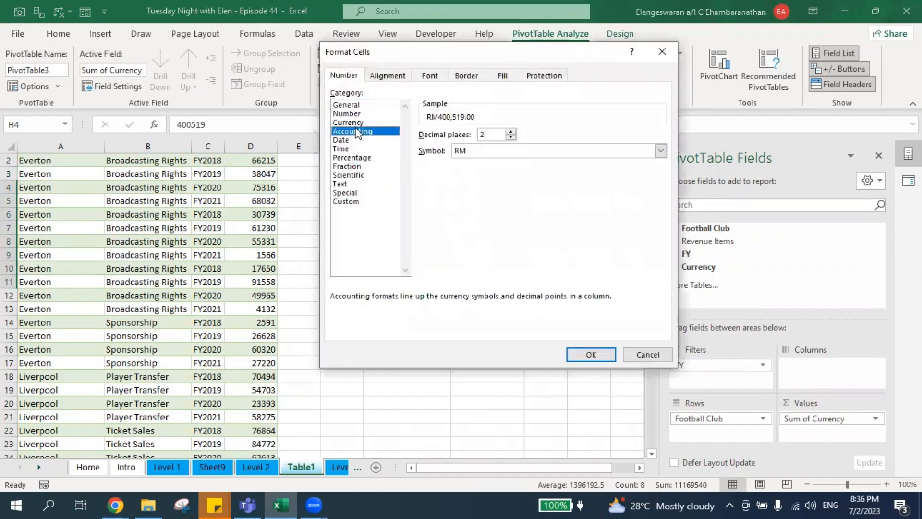
click(474, 147)
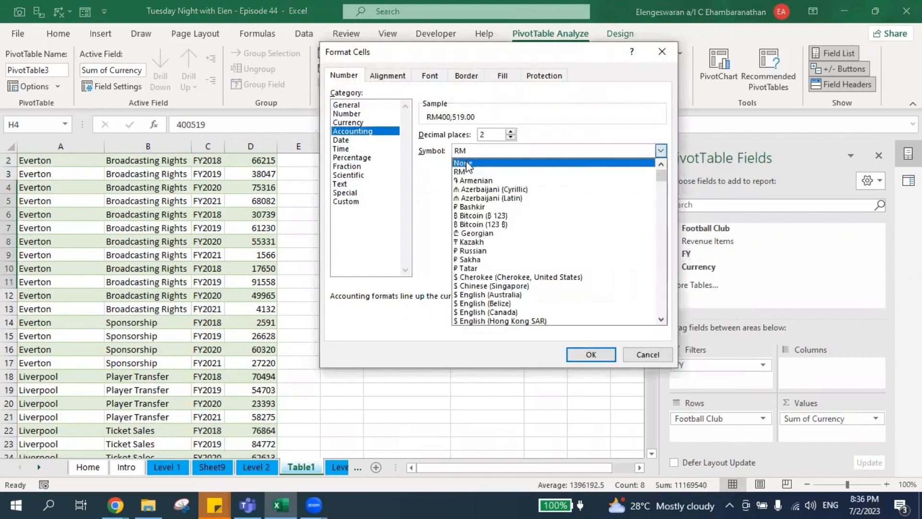
click(467, 165)
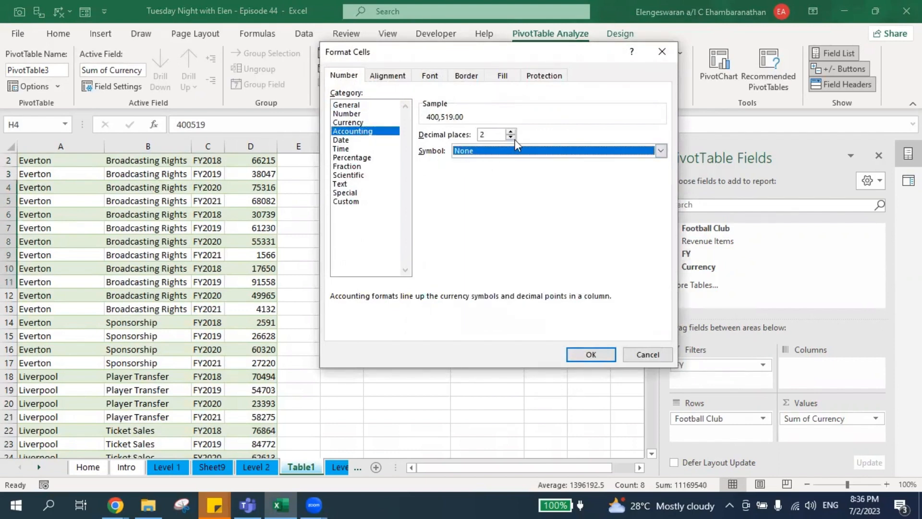
click(511, 138)
click(512, 138)
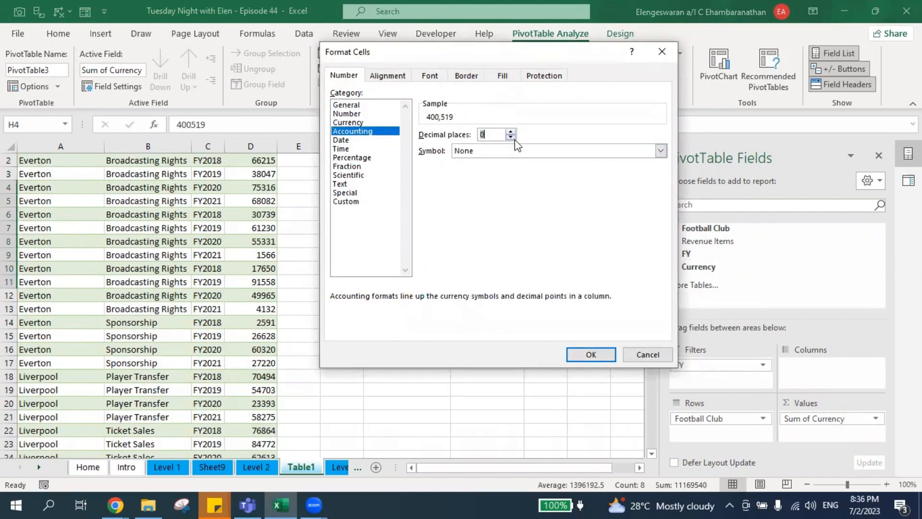
click(592, 355)
scroll(550, 322, up, 1)
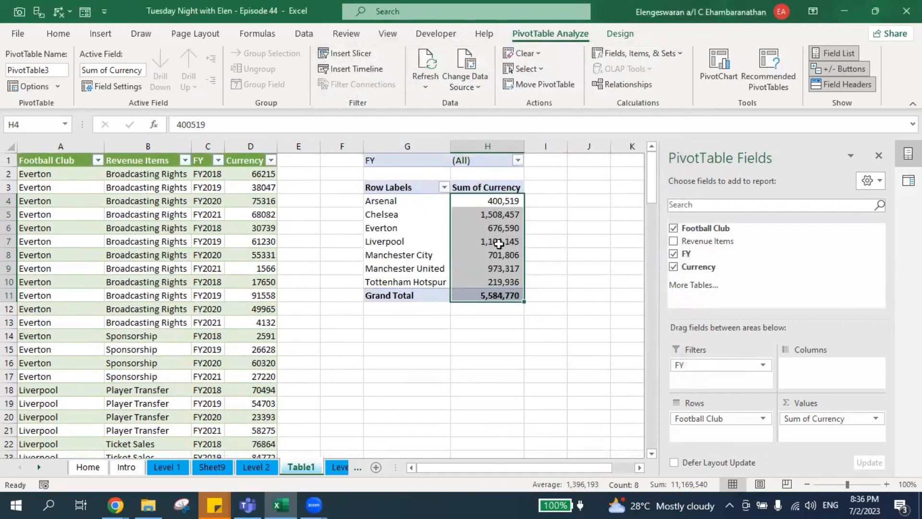
Insert a clustered column PivotChart and move it beside the pivot table.
click(715, 76)
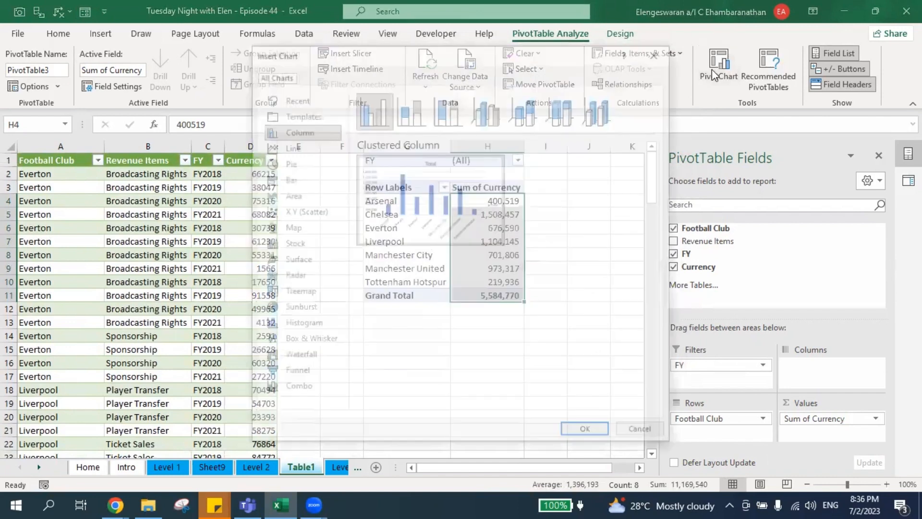
click(587, 433)
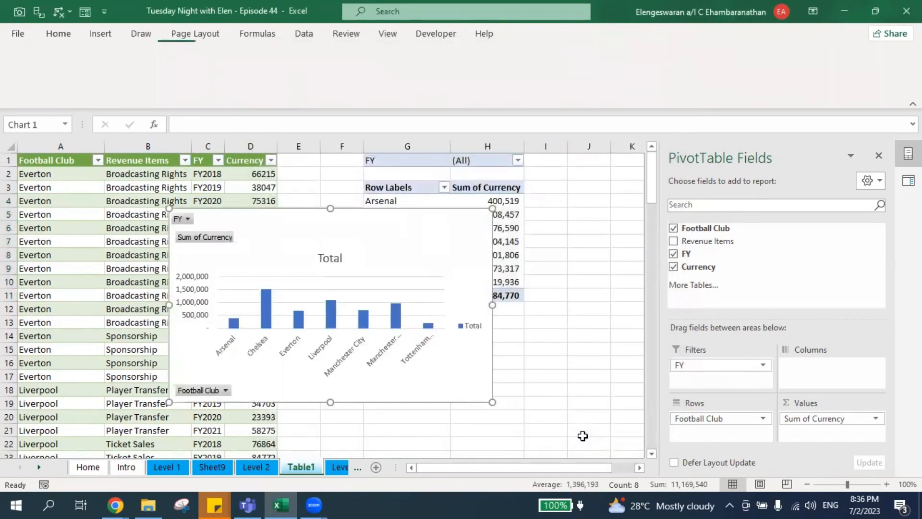
drag(277, 205, 674, 174)
Close the PivotChart Fields and Queries panes and hide all chart field buttons.
click(880, 160)
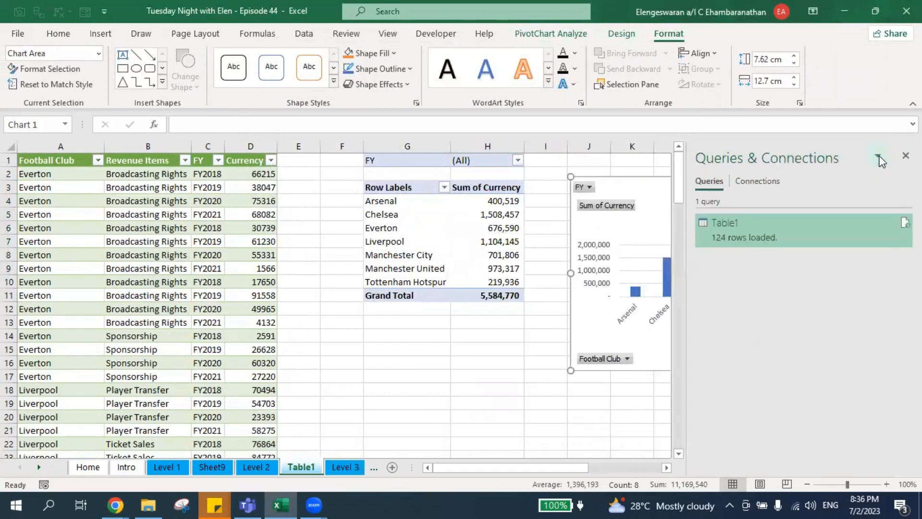
click(907, 156)
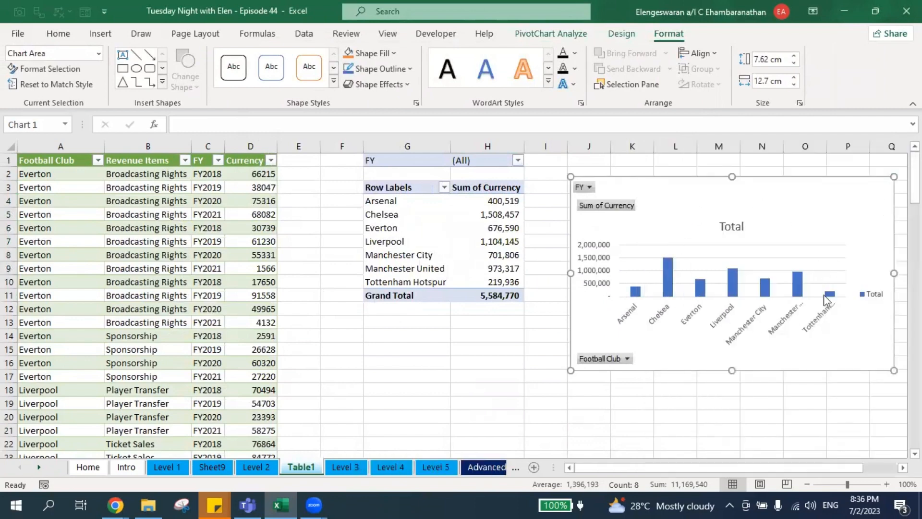
right_click(590, 210)
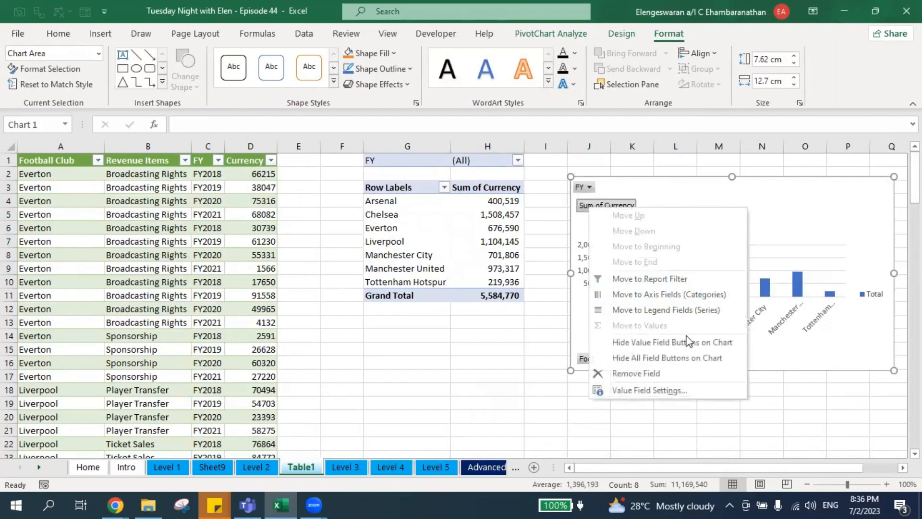
click(674, 359)
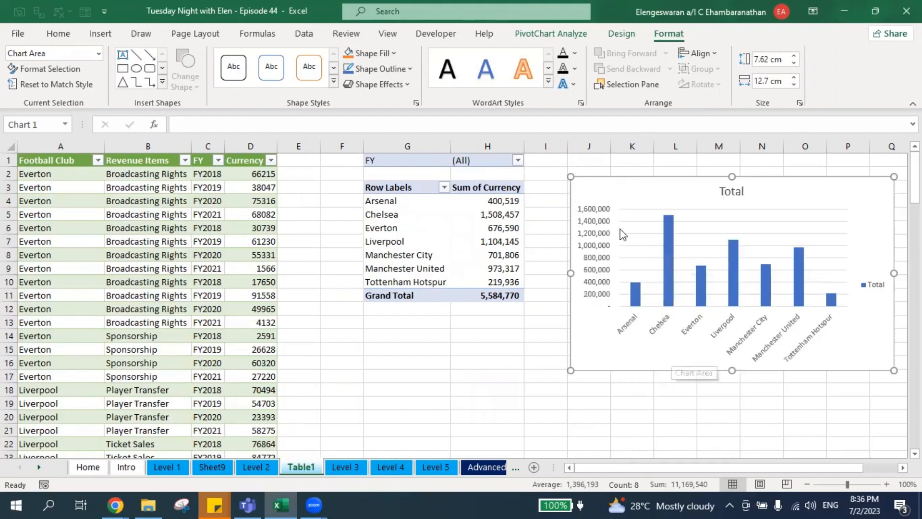
Delete the value axis, turn off gridlines and legend, and add data labels.
click(591, 222)
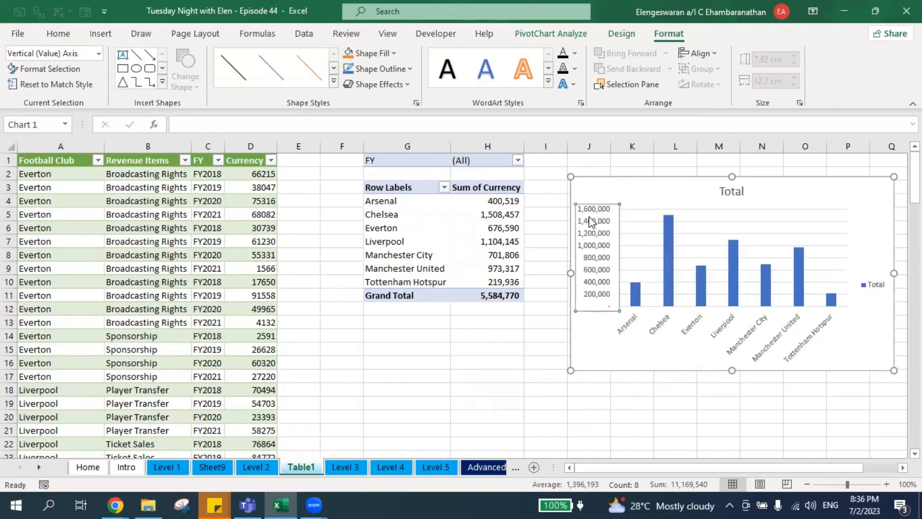
key(Delete)
scroll(730, 221, right, 2)
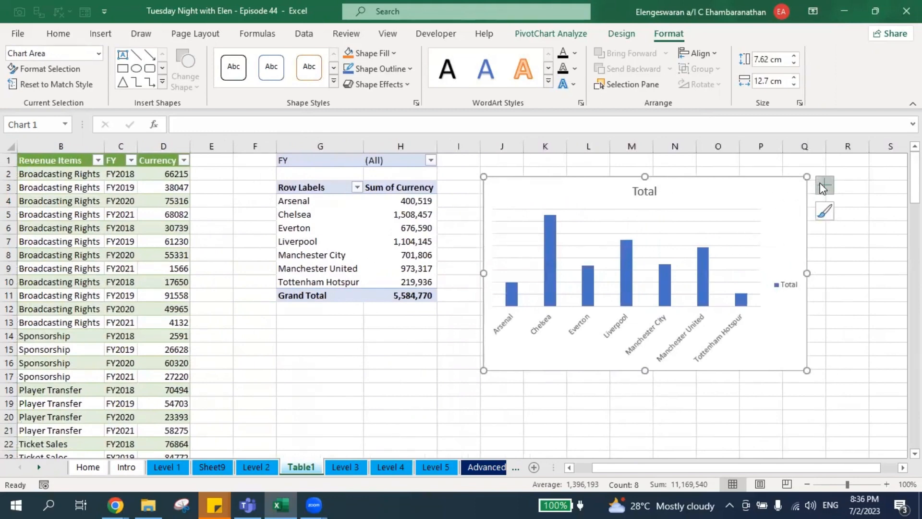
click(823, 185)
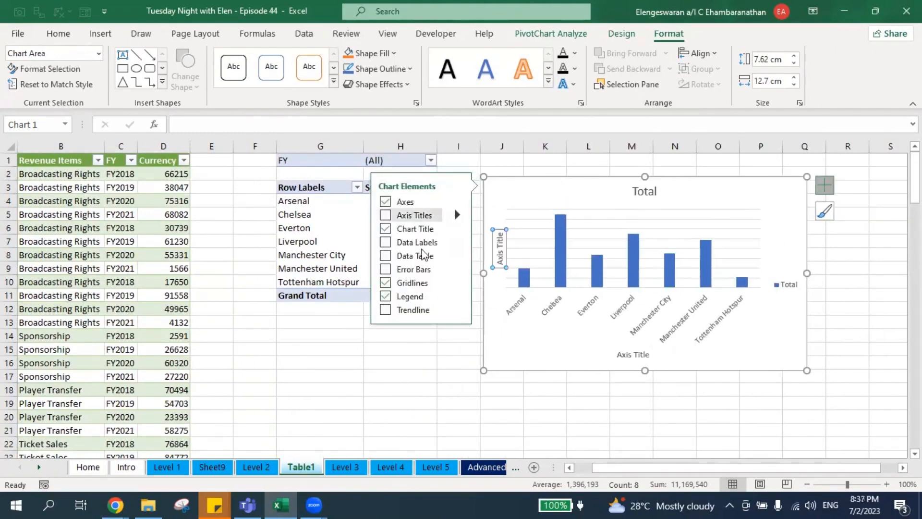
click(386, 282)
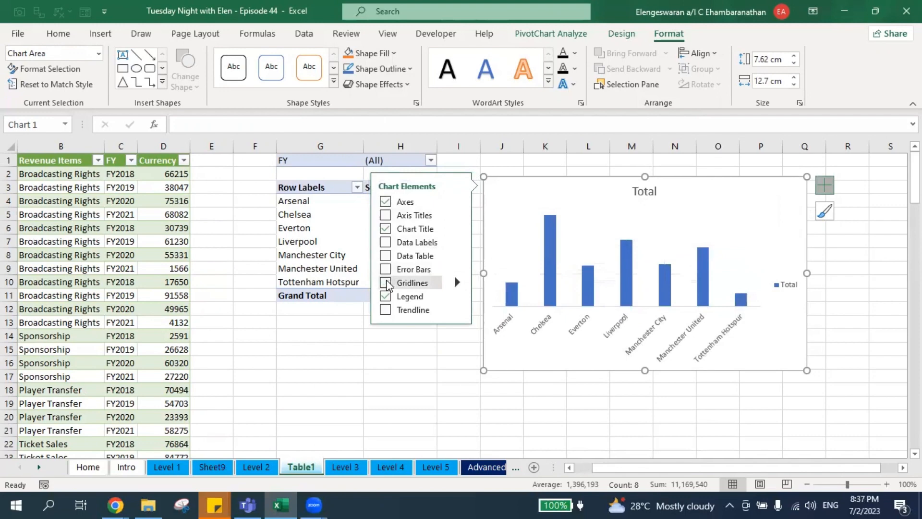
click(386, 296)
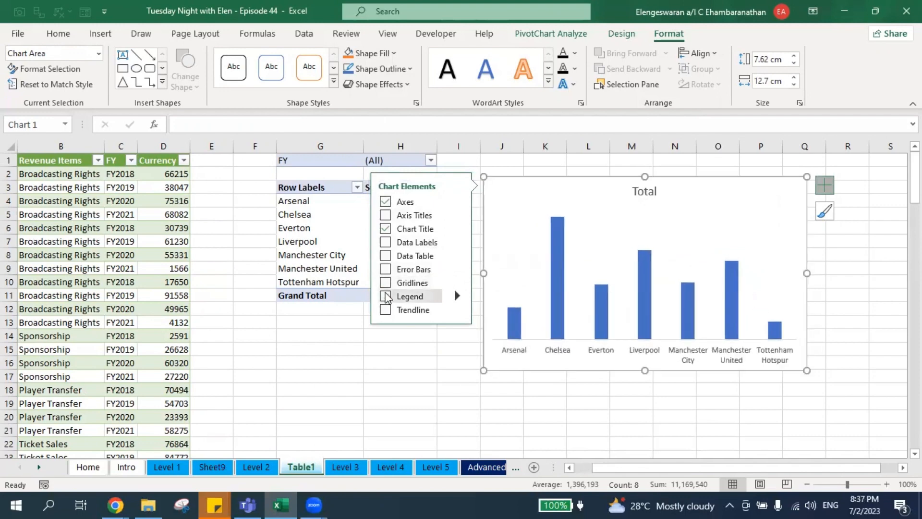
click(386, 243)
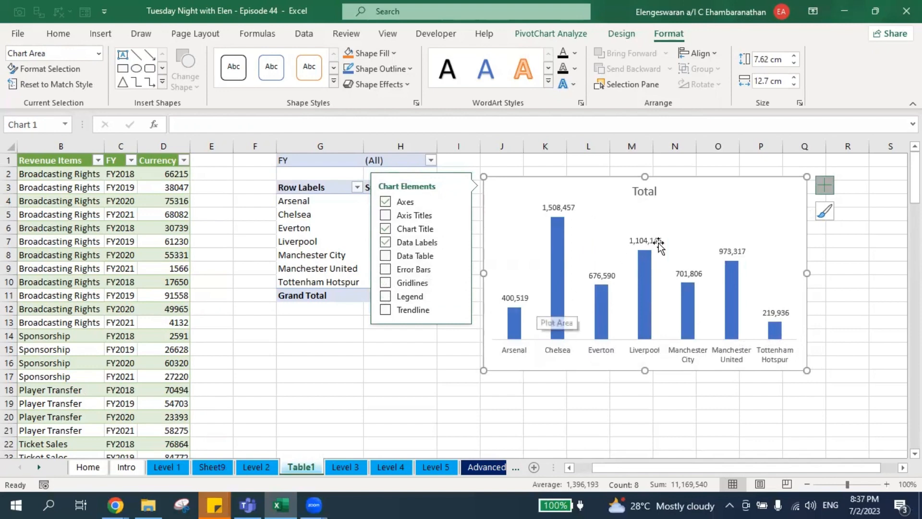
Set the chart title to the formula =H1 so it shows the FY filter value.
click(648, 188)
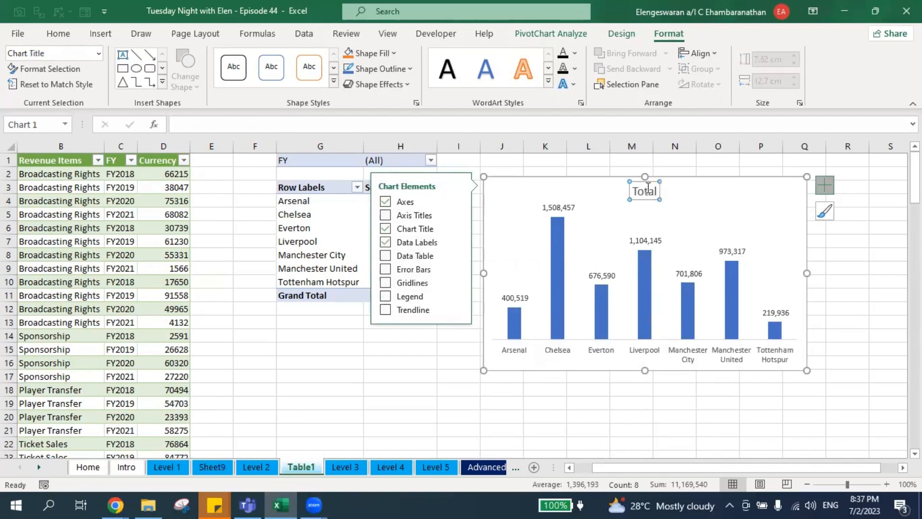
click(521, 125)
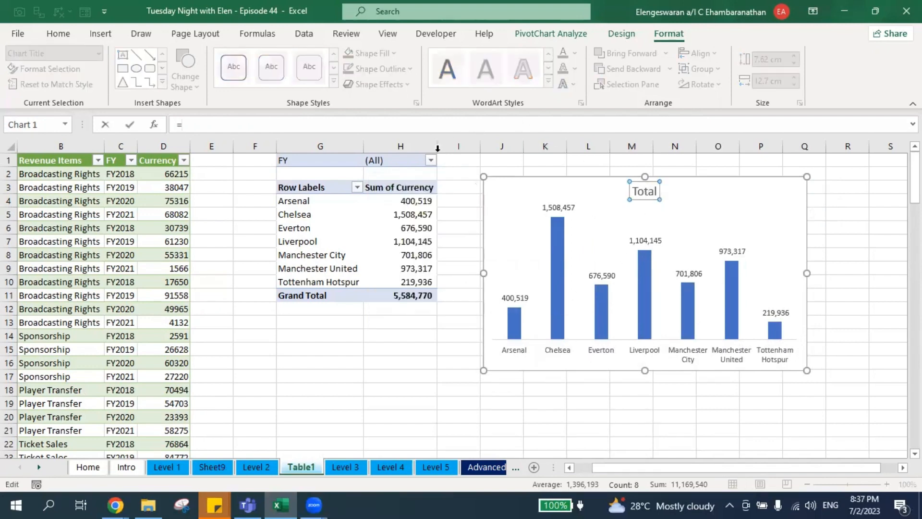
click(381, 161)
key(Return)
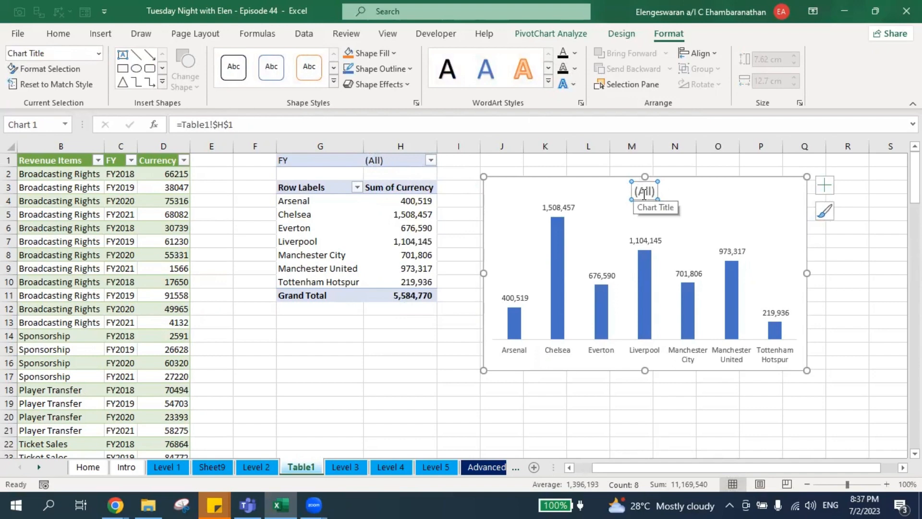
click(536, 158)
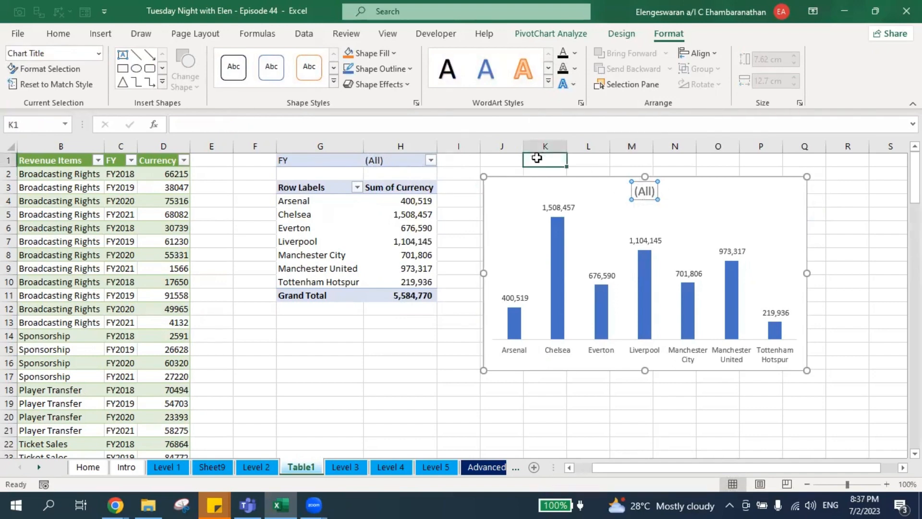
Enter 'Financial Performance in' in K1 and join it with the FY filter in N1.
text(Finan)
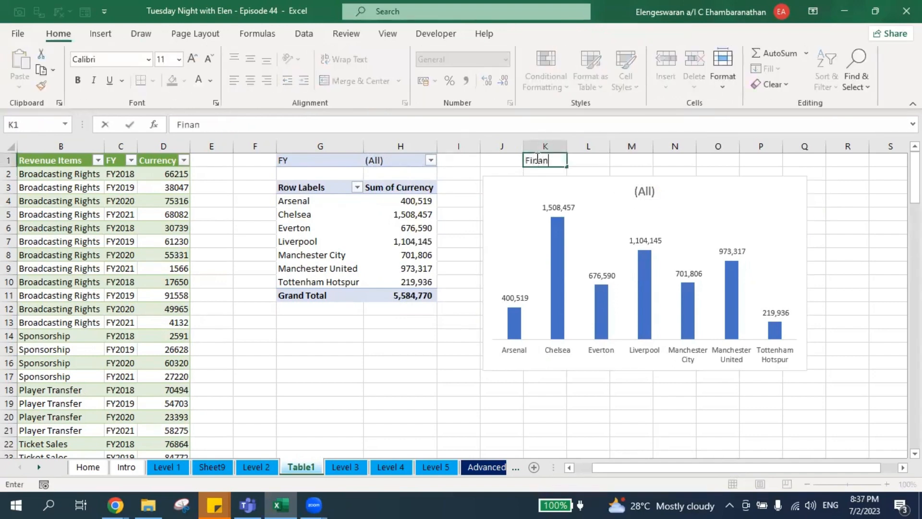
text(cial Performance in)
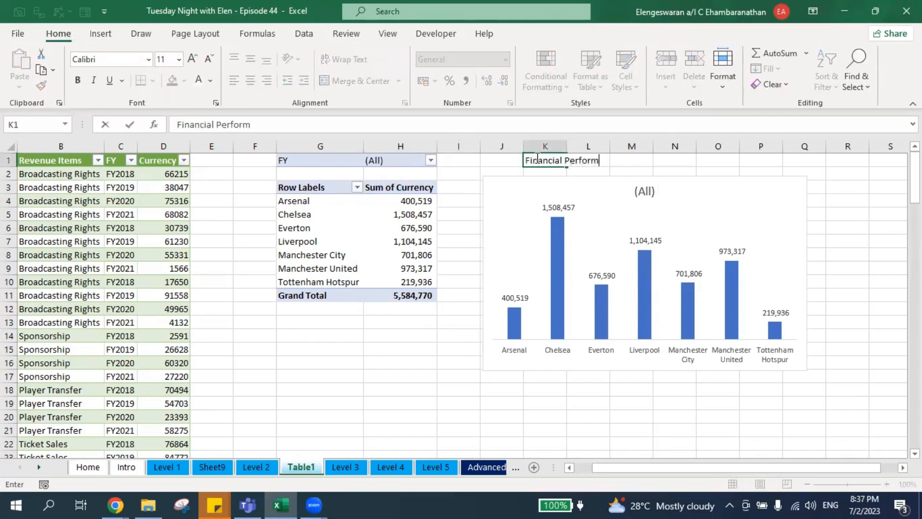
key(Right)
key(Right)
key(Right)
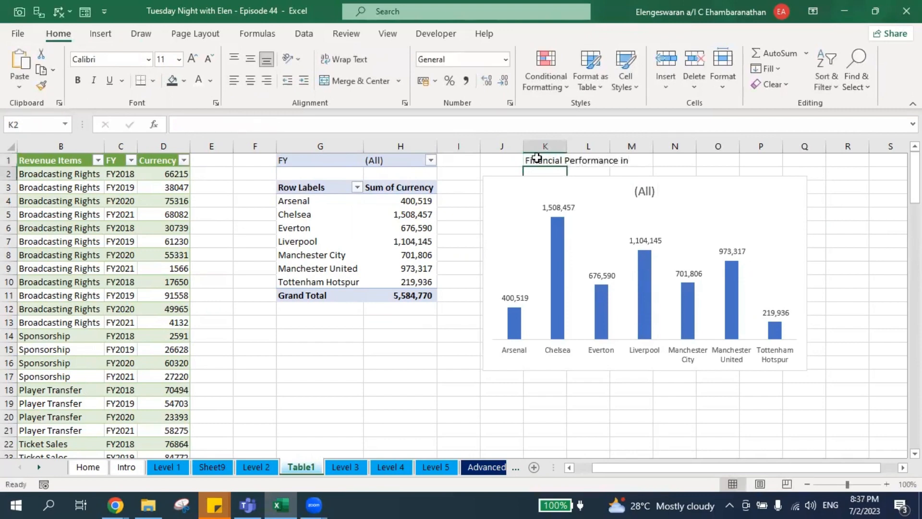
text(=)
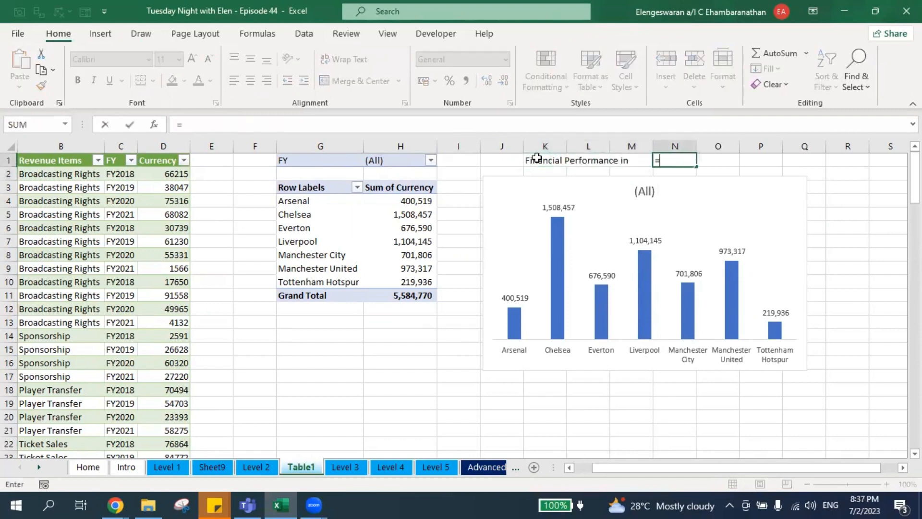
click(543, 161)
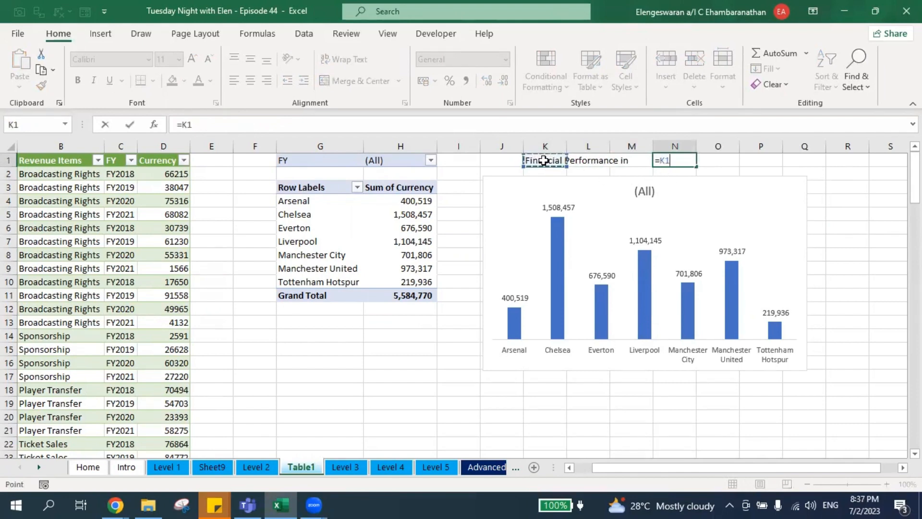
text(&)
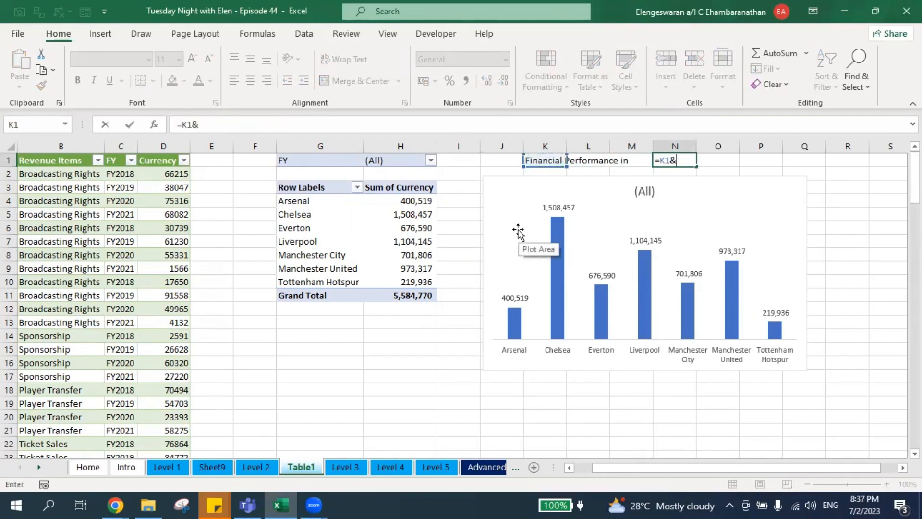
click(401, 160)
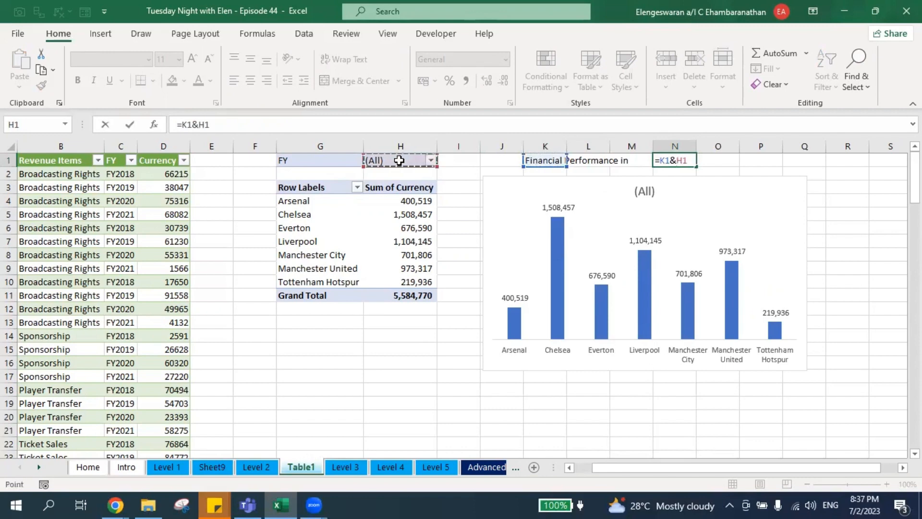
key(Return)
Add a space so N1 is =K1&" "&H1, reading 'Financial Performance in (All)'.
key(Up)
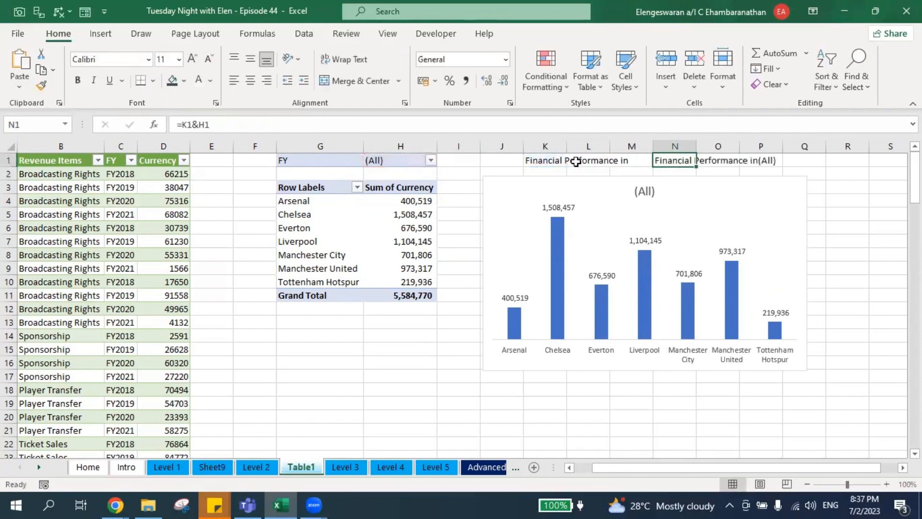
click(550, 160)
key(Right)
key(Right)
key(Right)
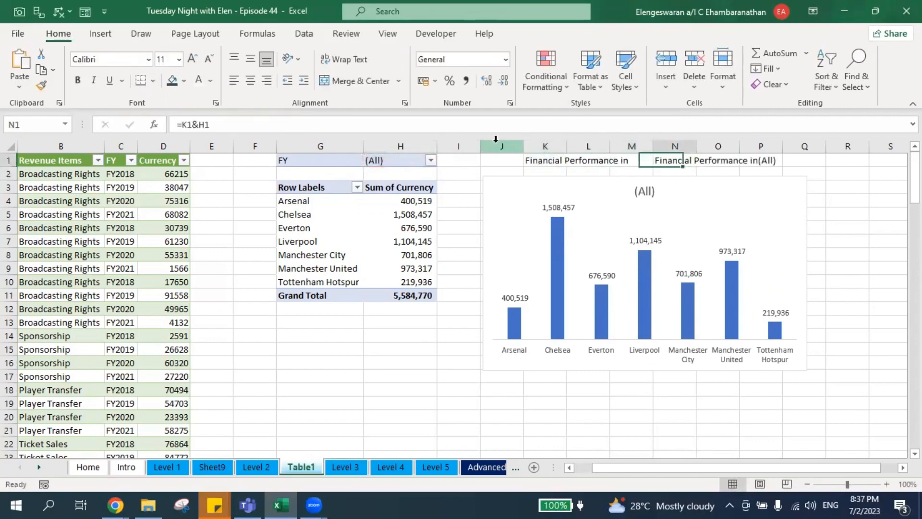
click(199, 125)
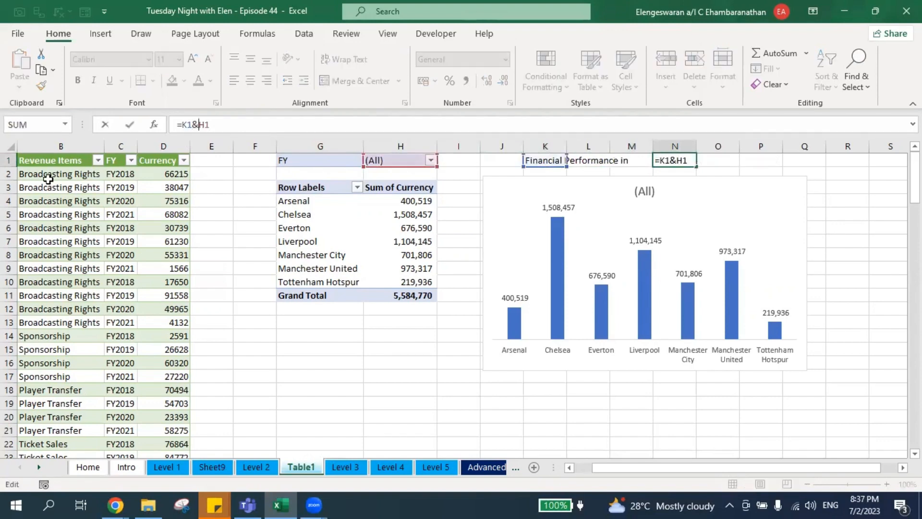
text(" ")
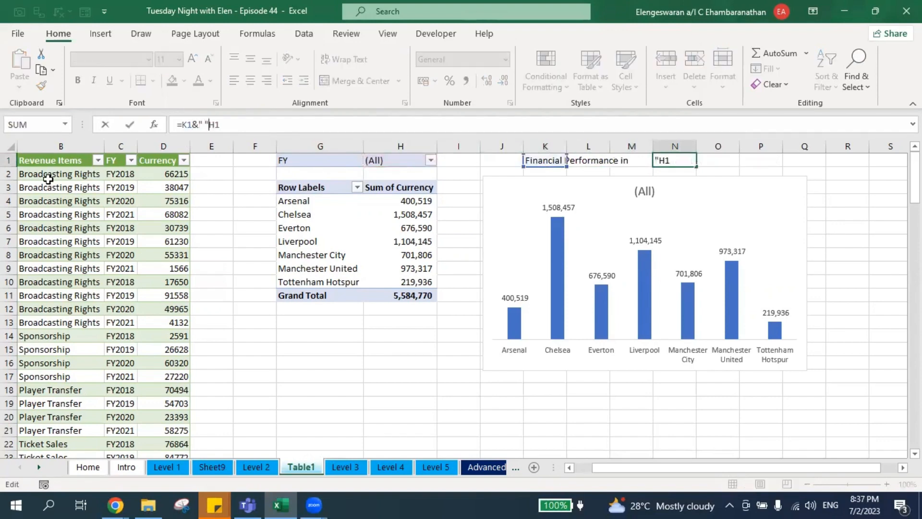
text(&)
key(Return)
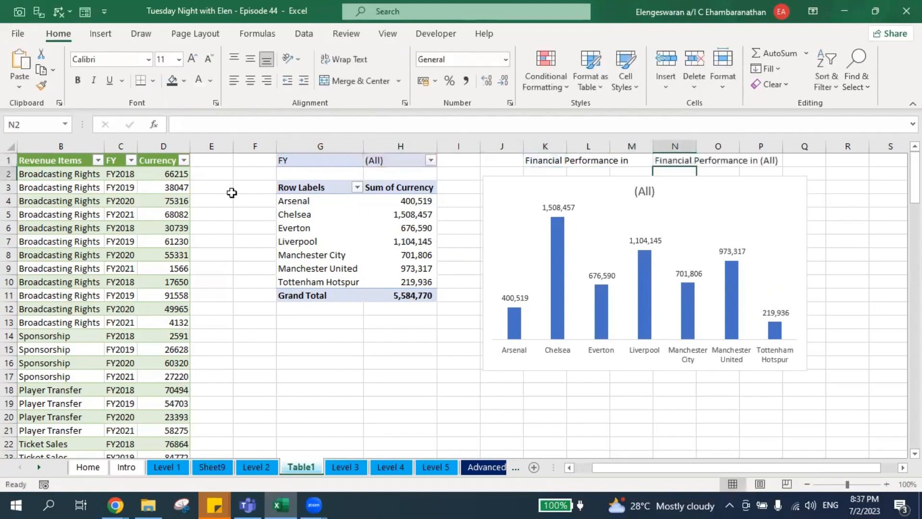
click(651, 195)
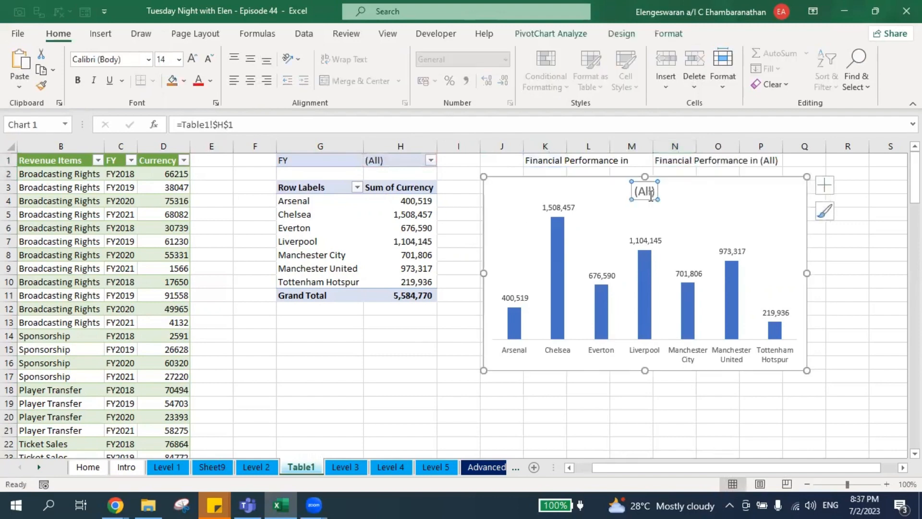
Set the chart title's formula to =N1 so it shows 'Financial Performance in (All)'.
click(400, 126)
key(ctrl+a)
text(=)
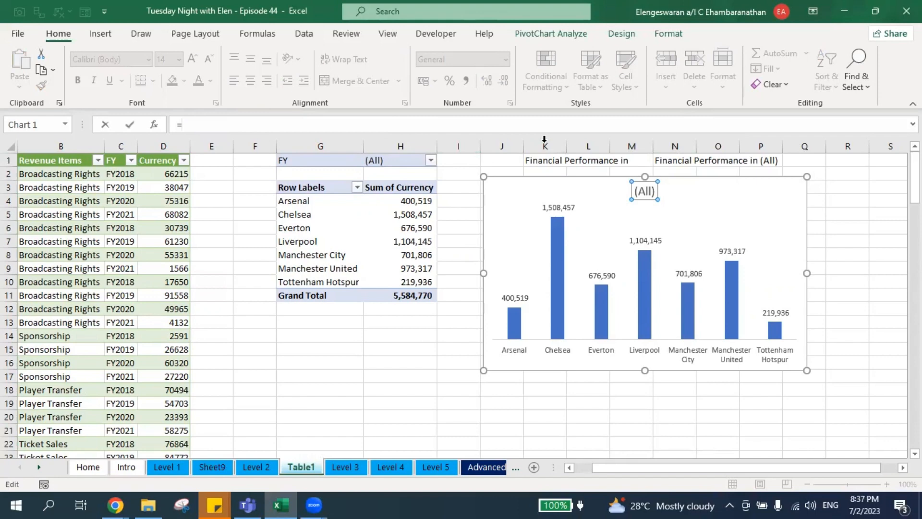
click(680, 161)
key(Return)
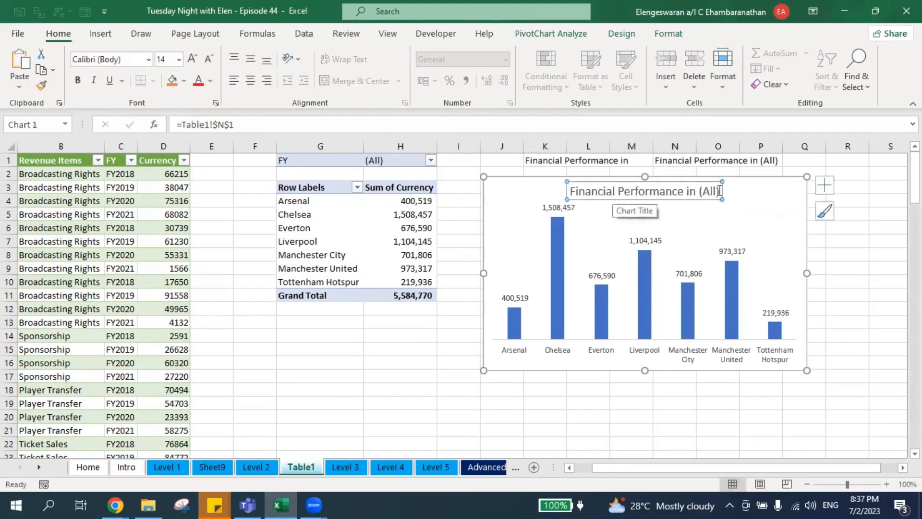
click(507, 180)
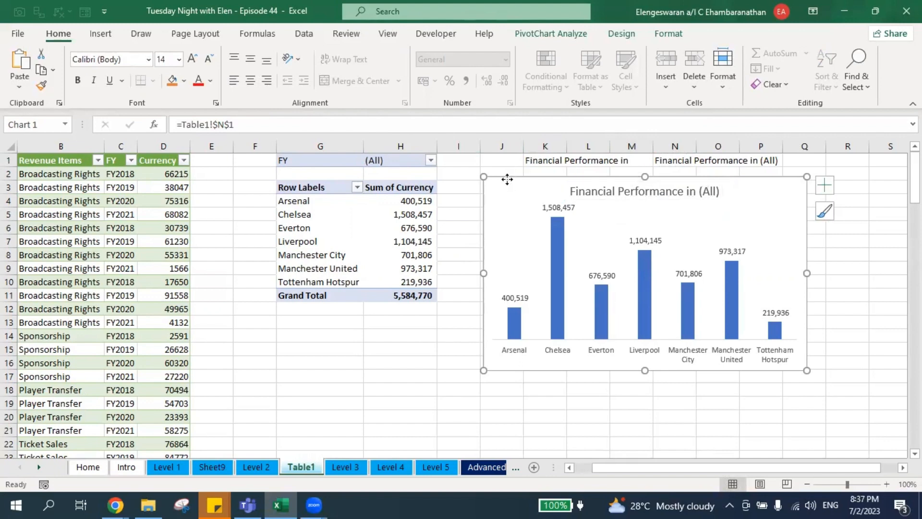
click(571, 36)
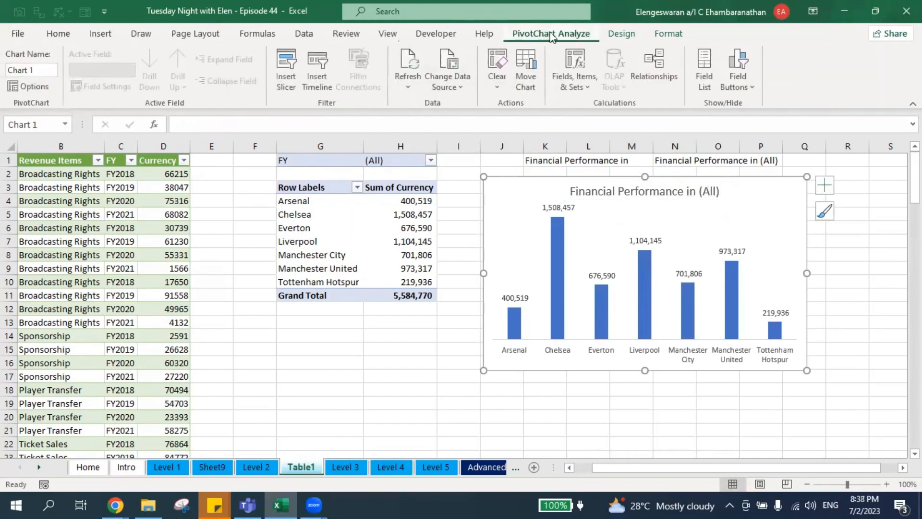
Insert FY and Revenue Items slicers for the pivot chart.
click(288, 87)
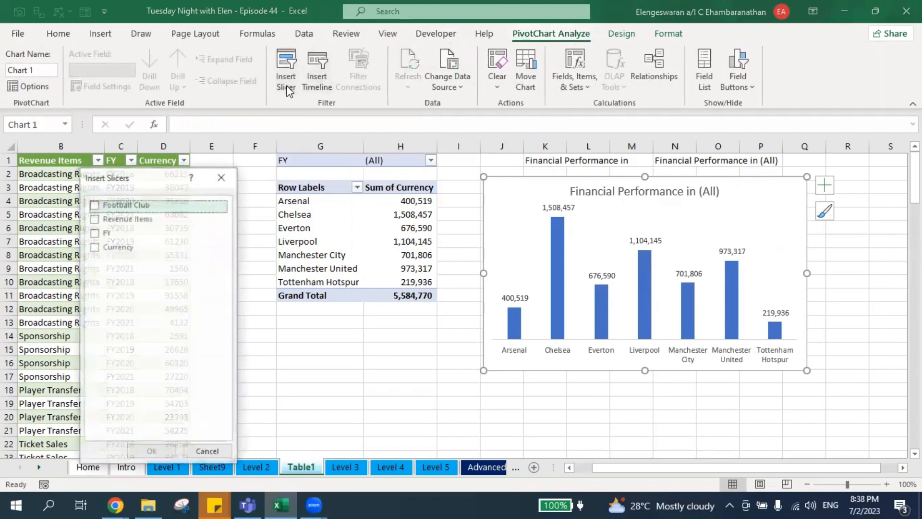
click(94, 233)
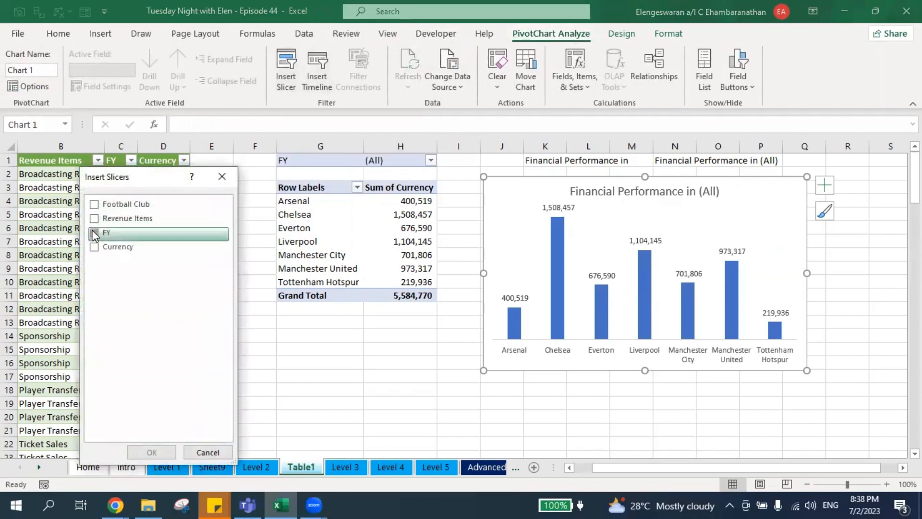
click(95, 218)
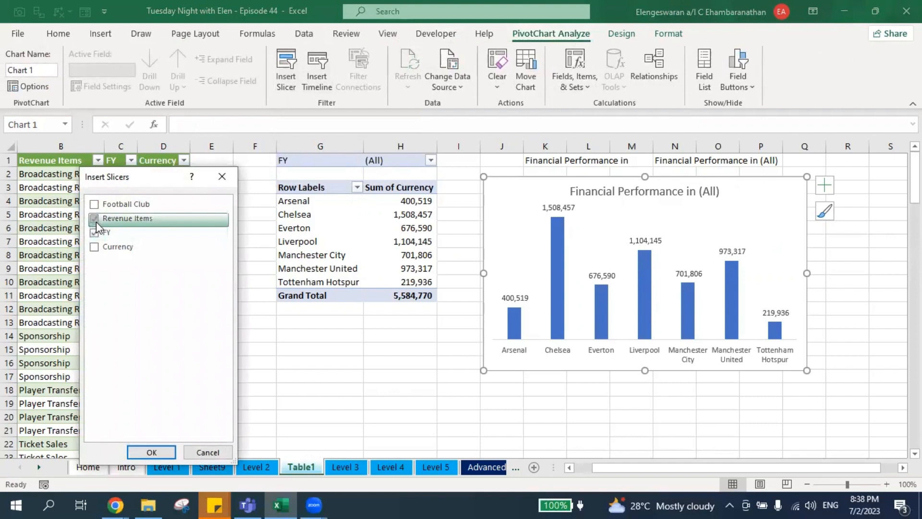
click(160, 452)
Place both slicers side by side right of the chart and filter to FY2020.
click(500, 243)
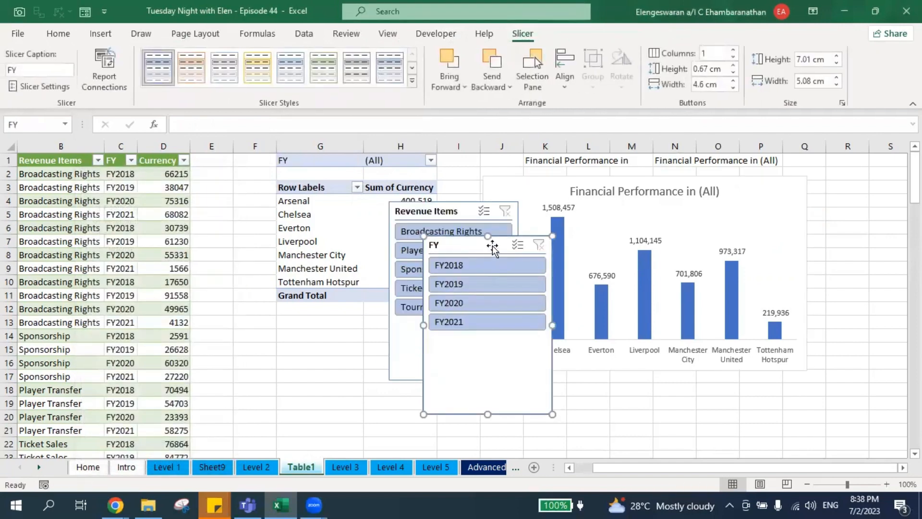
drag(503, 240, 896, 164)
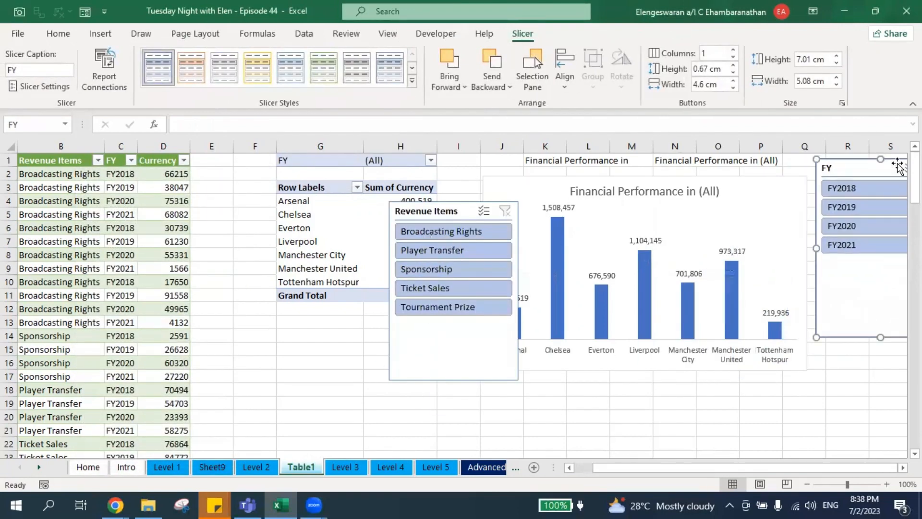
scroll(699, 321, right, 4)
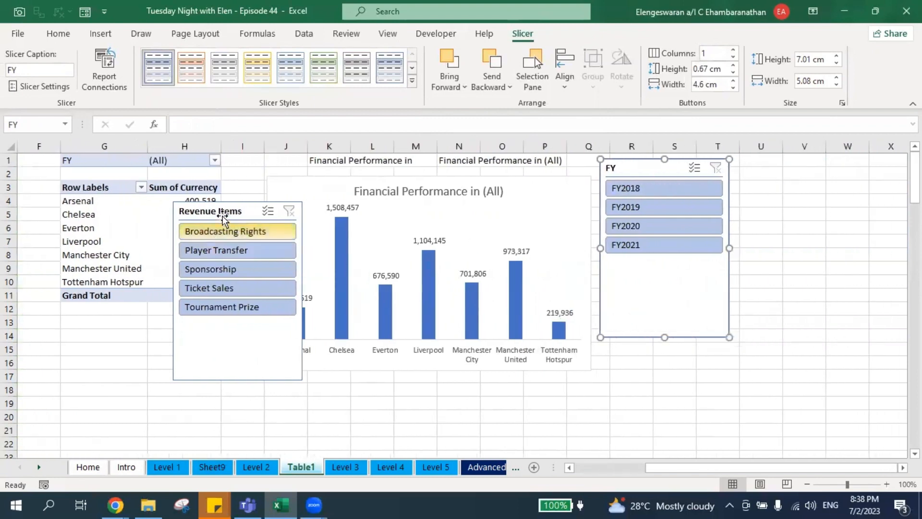
drag(222, 213, 797, 166)
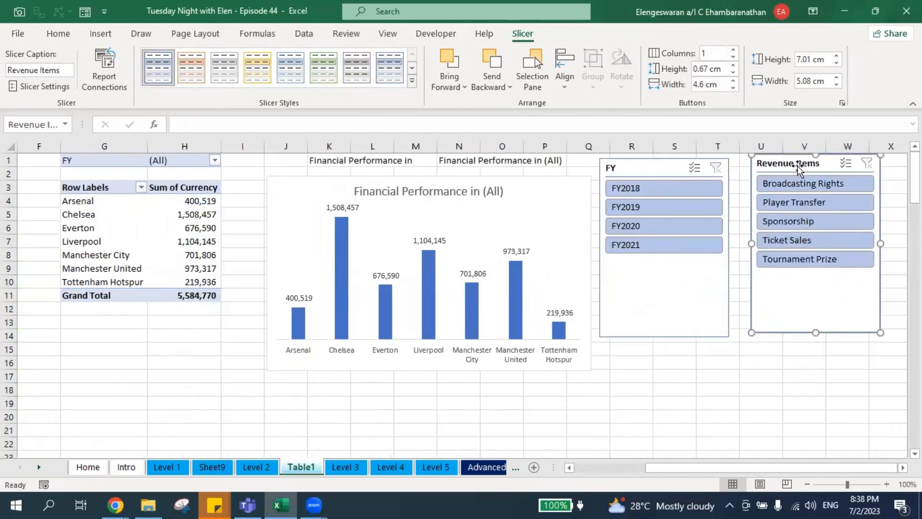
click(698, 229)
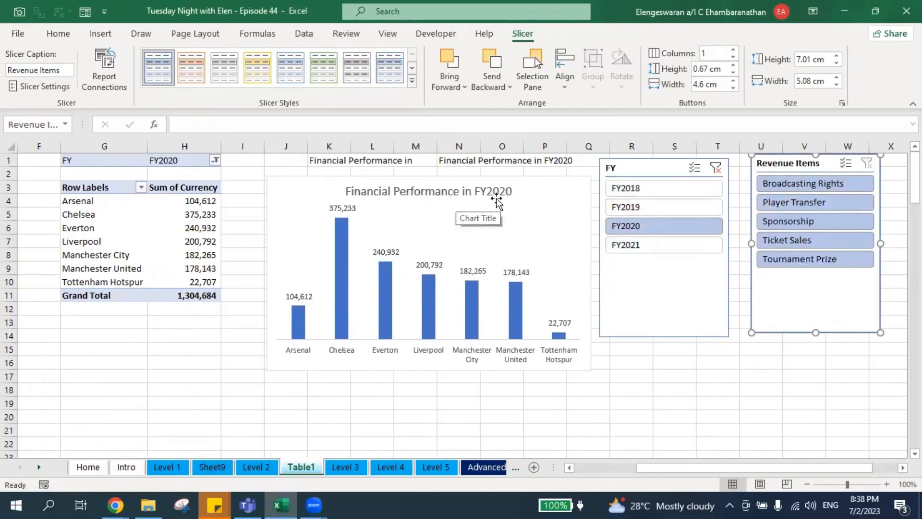
Filter the chart to FY2021 and Sponsorship revenue only, leaving four clubs.
click(624, 247)
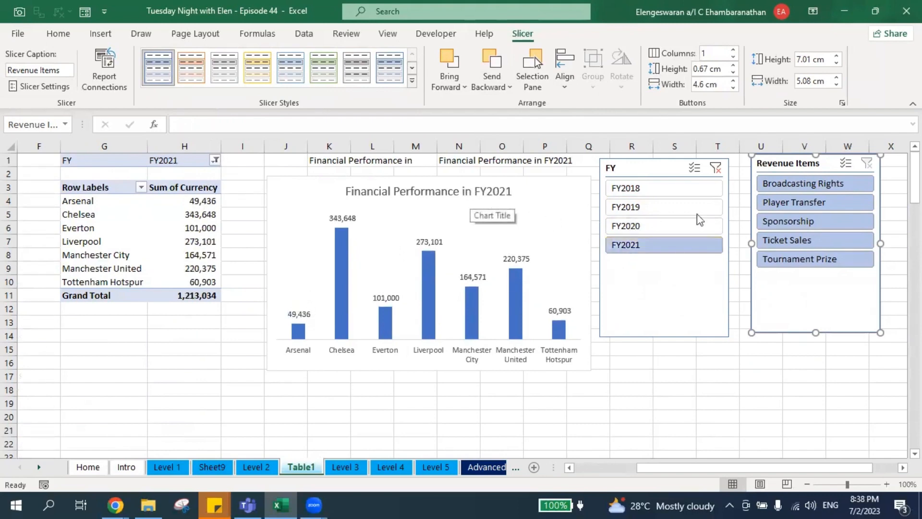
click(792, 223)
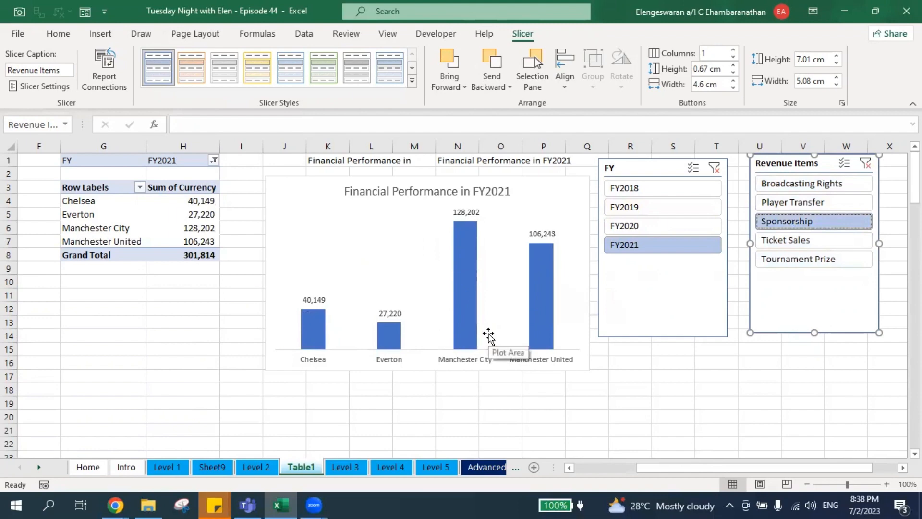
mouse_move(532, 315)
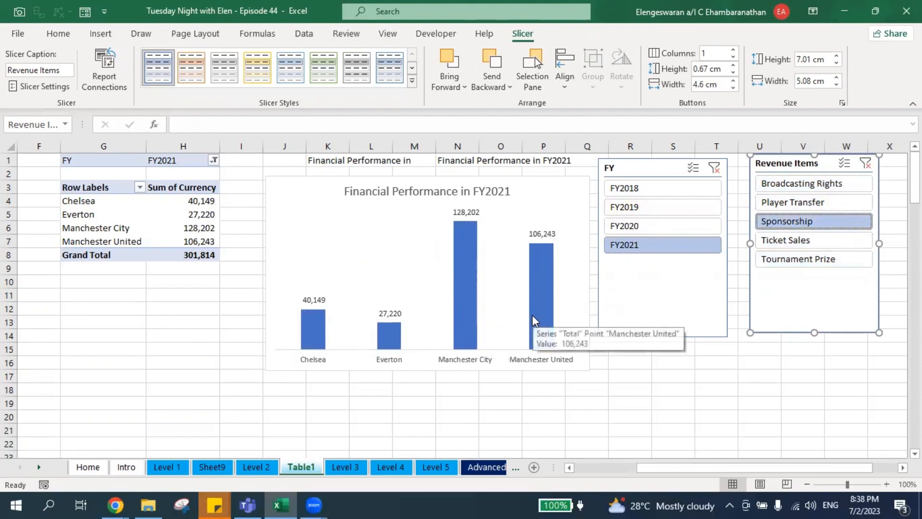
Enable Vary colors by point for the bars, then filter the chart to FY2018 and FY2019.
click(539, 290)
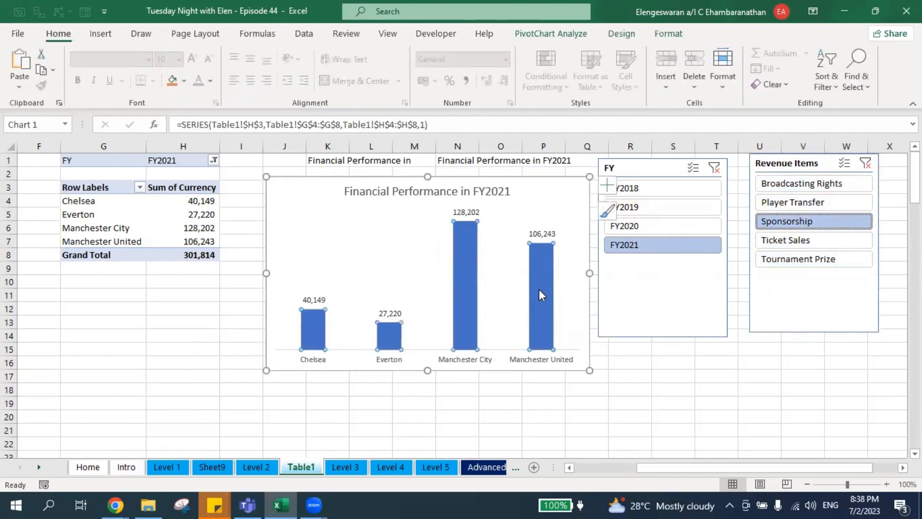
right_click(539, 290)
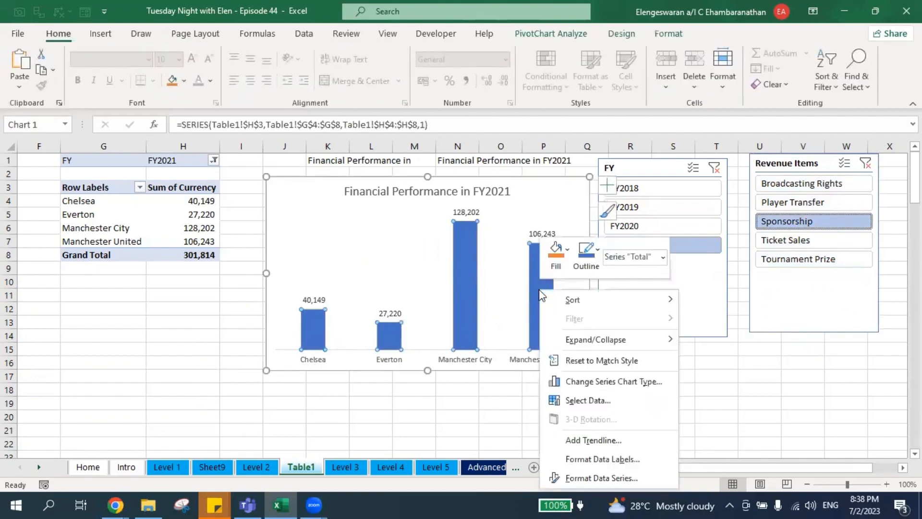
click(603, 478)
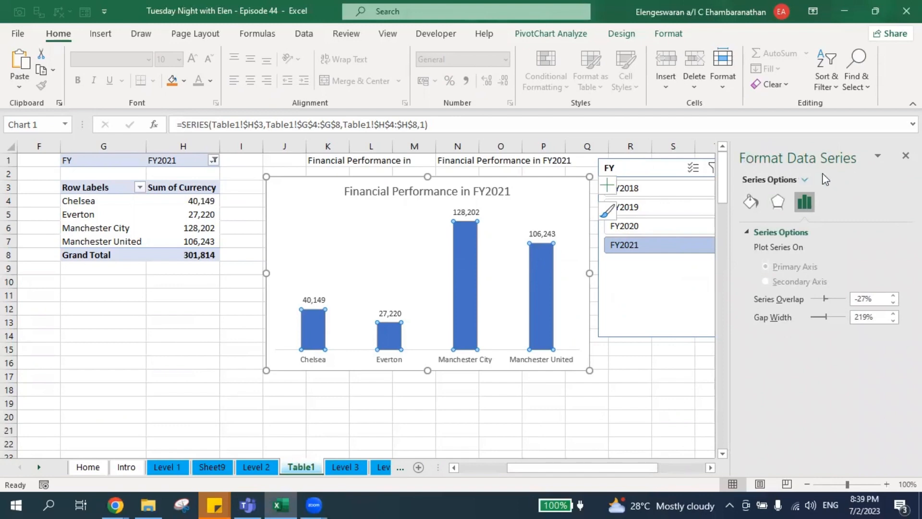
click(750, 202)
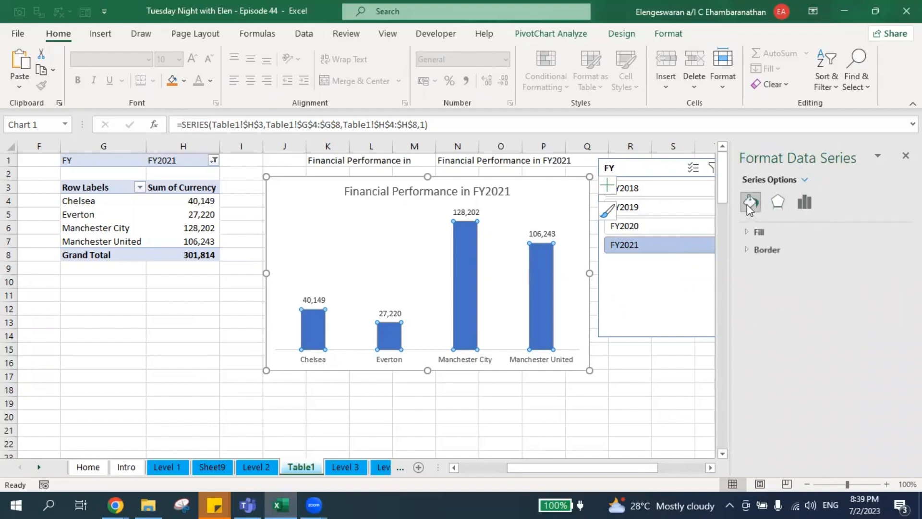
click(753, 232)
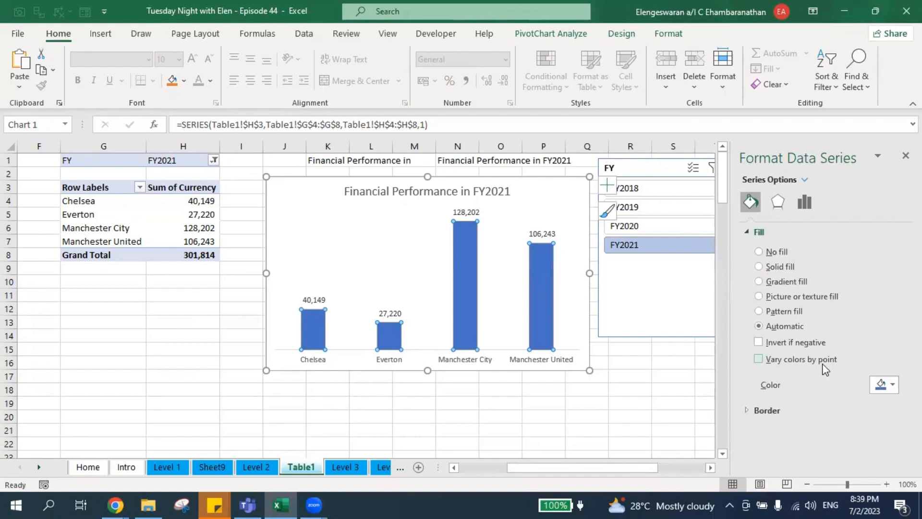
click(763, 359)
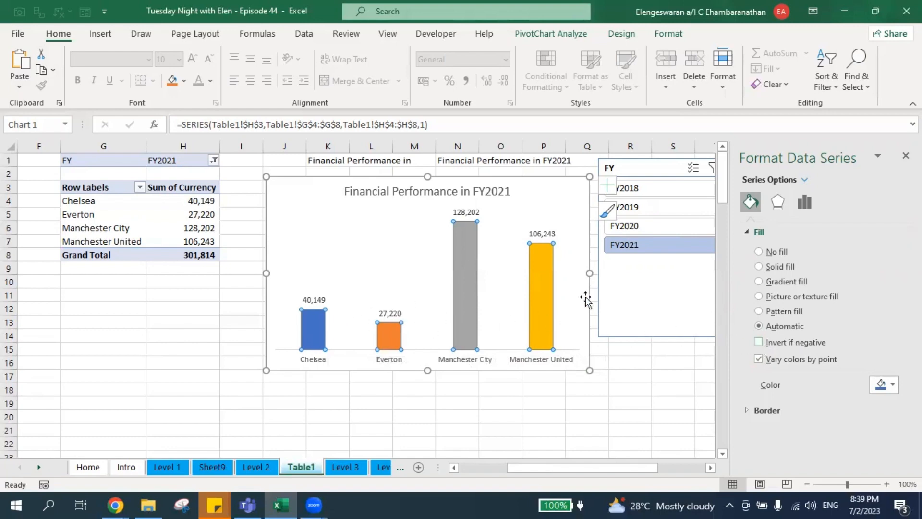
click(653, 192)
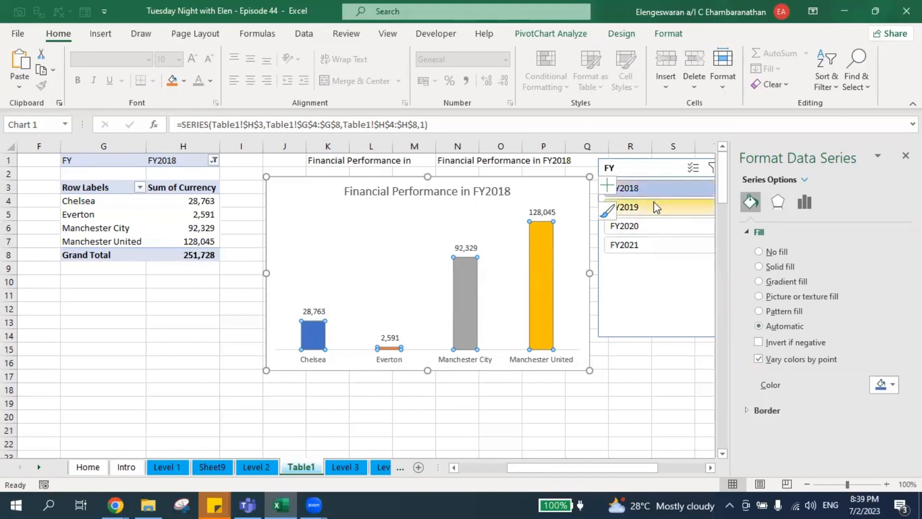
click(653, 200)
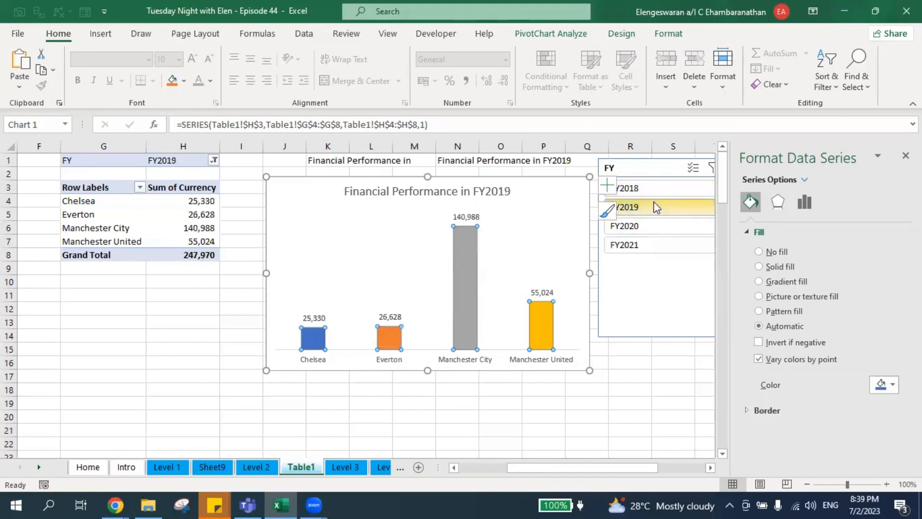